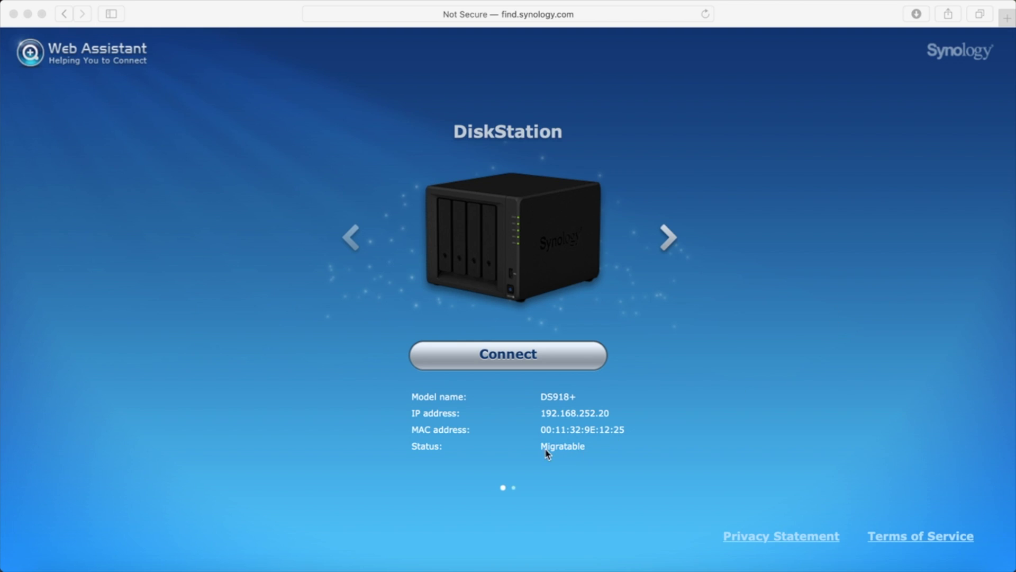
{"action": "left_click", "coordinate": [670, 237]}
{"action": "left_click", "coordinate": [669, 238]}
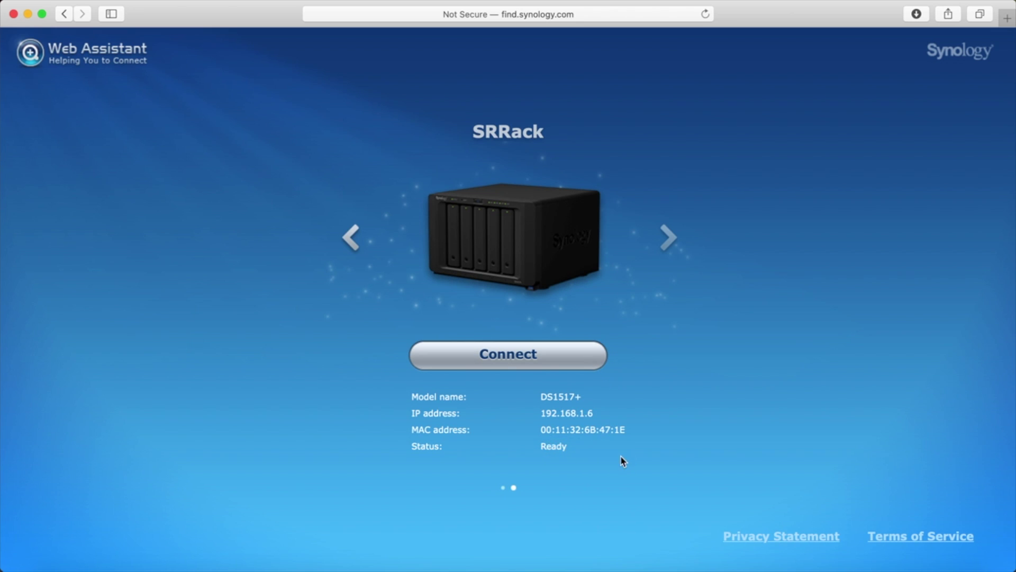
{"action": "left_click", "coordinate": [351, 237]}
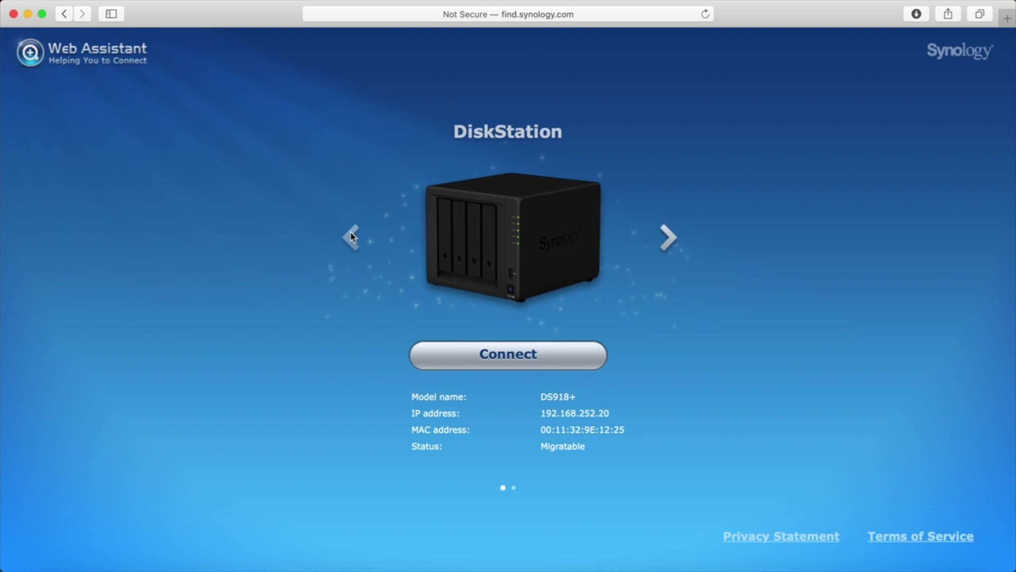
Step: Connect to the DS918+, accept the licence agreement, and start migrating from the DS712+
{"action": "left_click", "coordinate": [553, 364]}
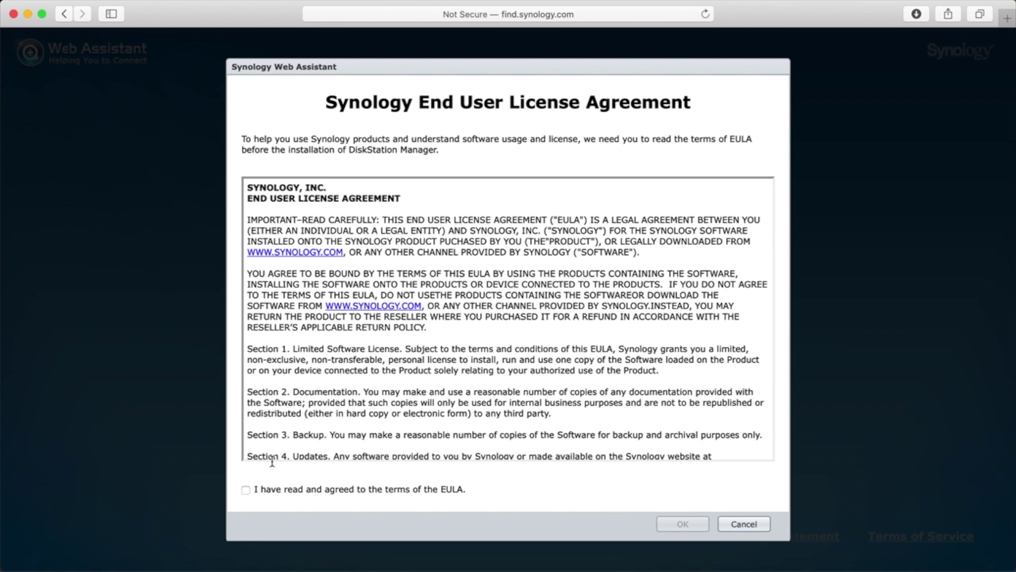
{"action": "left_click", "coordinate": [244, 490]}
{"action": "left_click", "coordinate": [686, 523]}
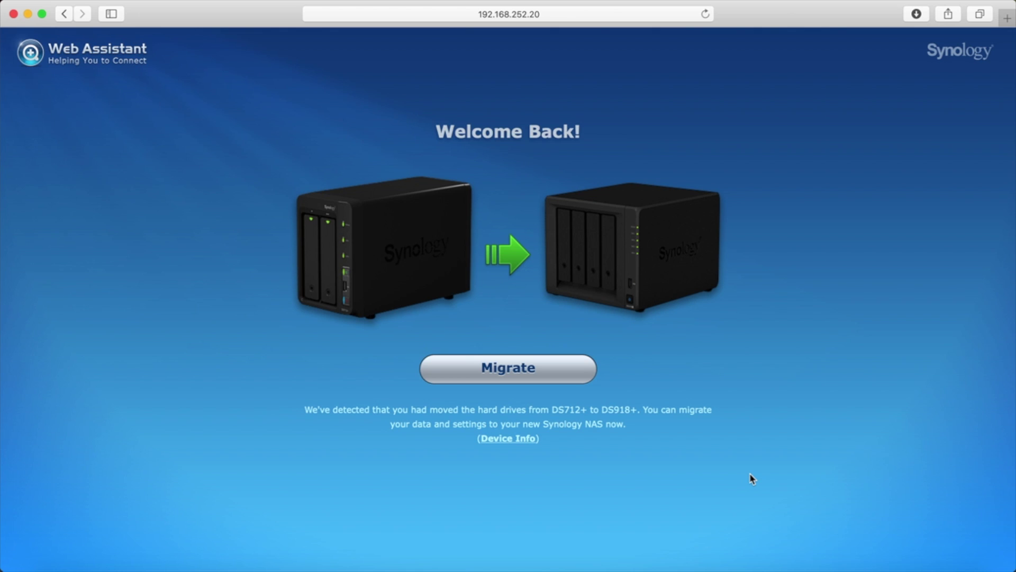
{"action": "left_click", "coordinate": [553, 373]}
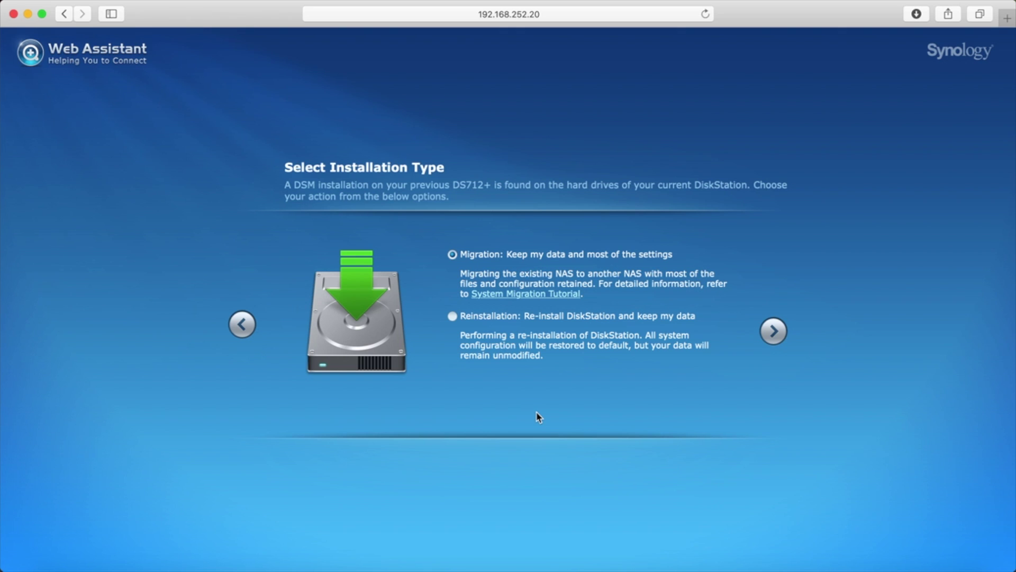
Step: Keep the Migration installation type and install the latest DSM on the DS918+
{"action": "left_click", "coordinate": [773, 331]}
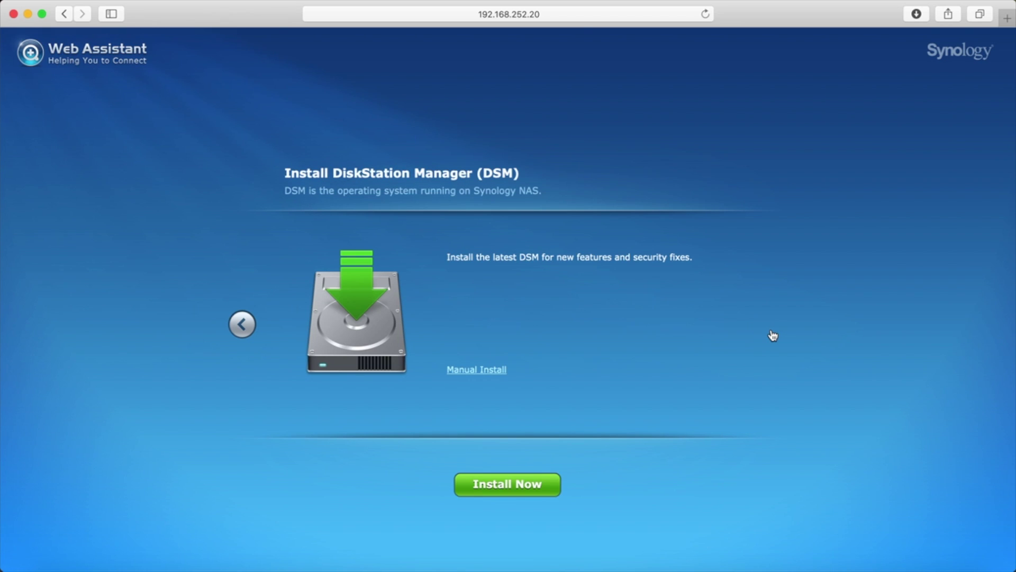
{"action": "left_click", "coordinate": [505, 486]}
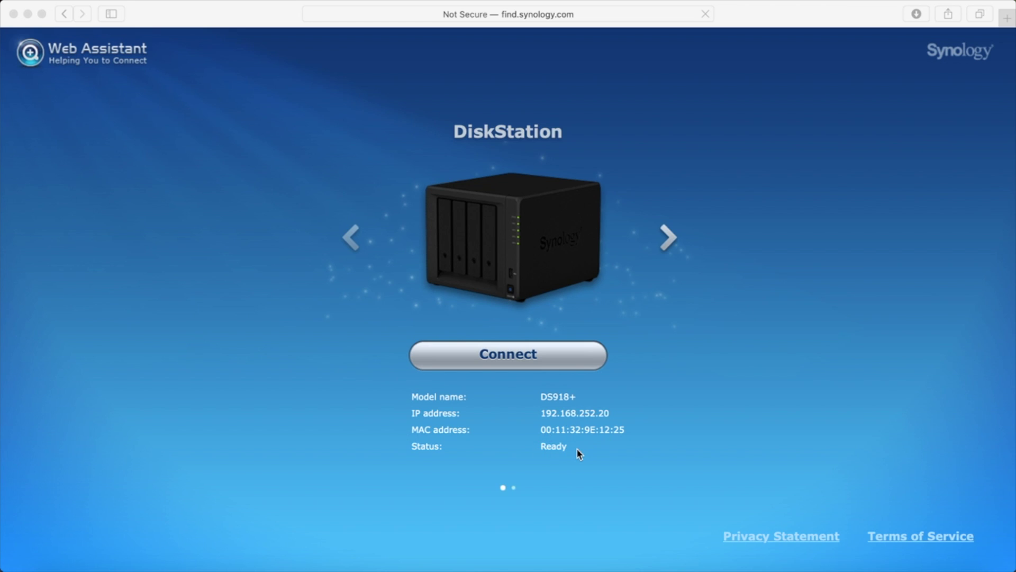
Step: Connect to the ready DS918+ and sign in with the account password, declining to save it
{"action": "left_click", "coordinate": [562, 359]}
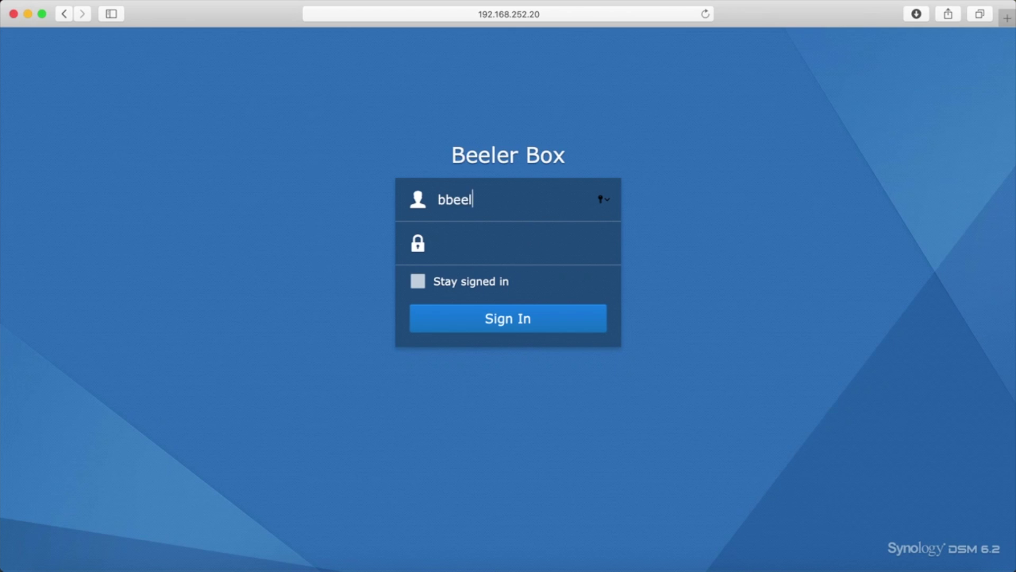
{"action": "key", "text": "Tab"}
{"action": "type", "text": "*********"}
{"action": "key", "text": "Return"}
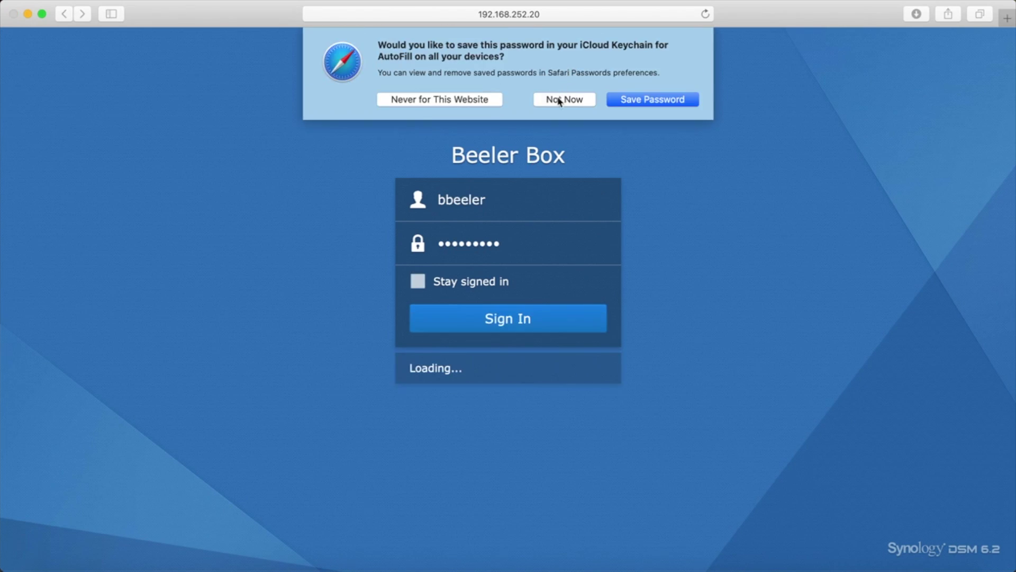
{"action": "left_click", "coordinate": [560, 100]}
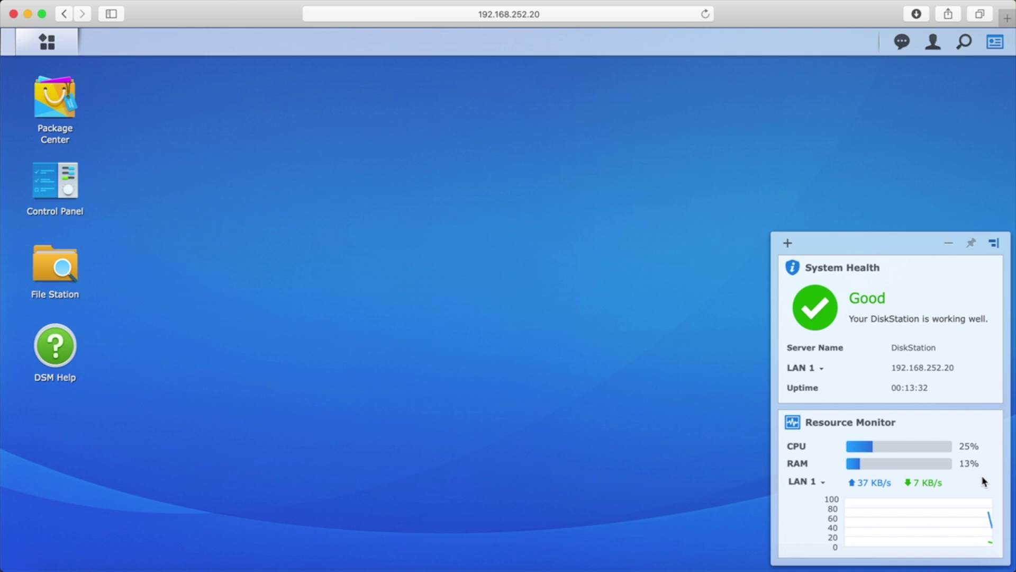
Step: Launch Storage Manager from the Main Menu and show its Volume list
{"action": "left_click", "coordinate": [62, 49]}
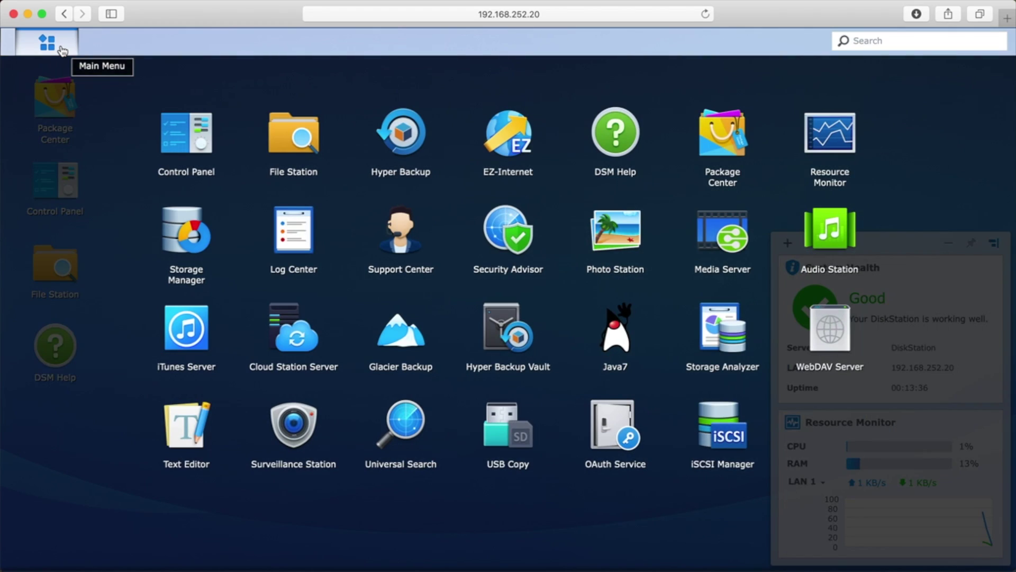
{"action": "left_click", "coordinate": [186, 221]}
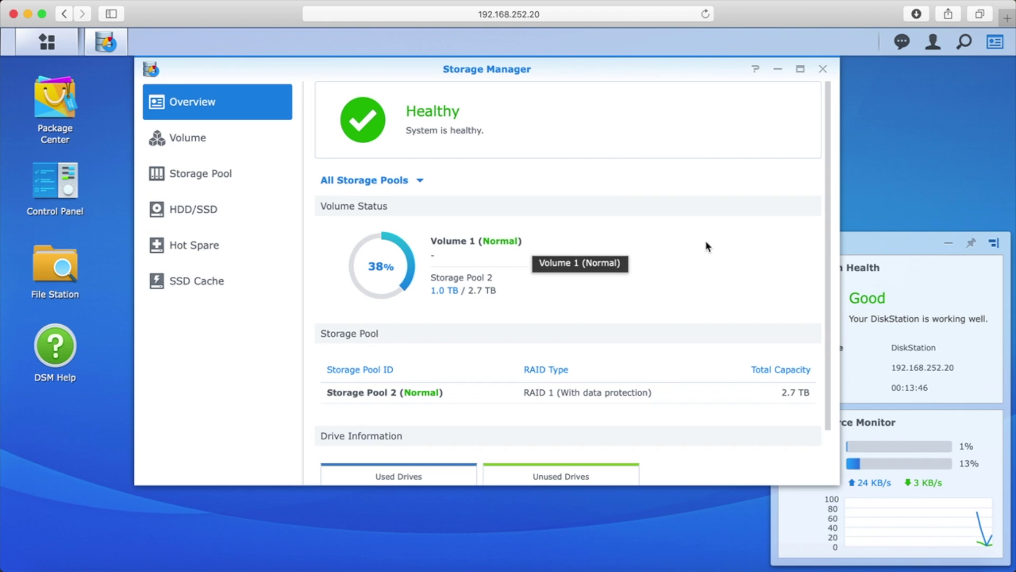
{"action": "scroll", "coordinate": [706, 247], "scroll_direction": "down", "scroll_amount": 3}
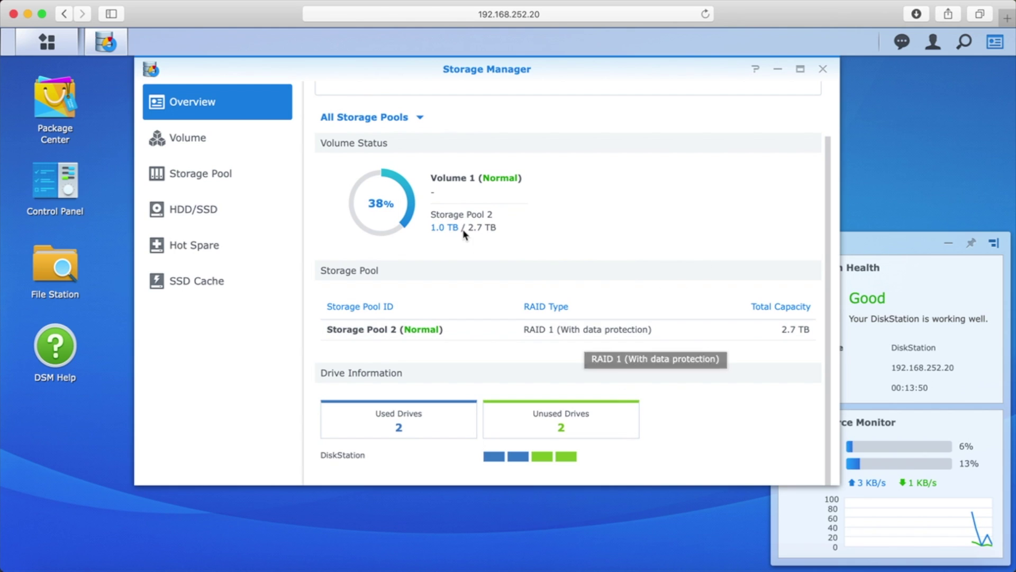
{"action": "left_click", "coordinate": [186, 140]}
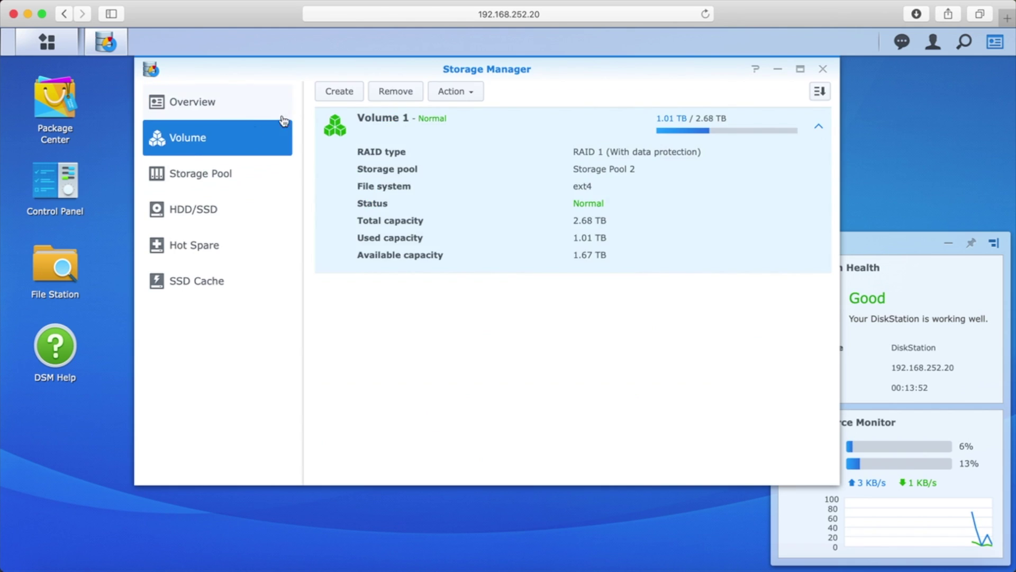
Step: Start a Custom volume on a new Better performance storage pool using RAID 1
{"action": "left_click", "coordinate": [335, 91]}
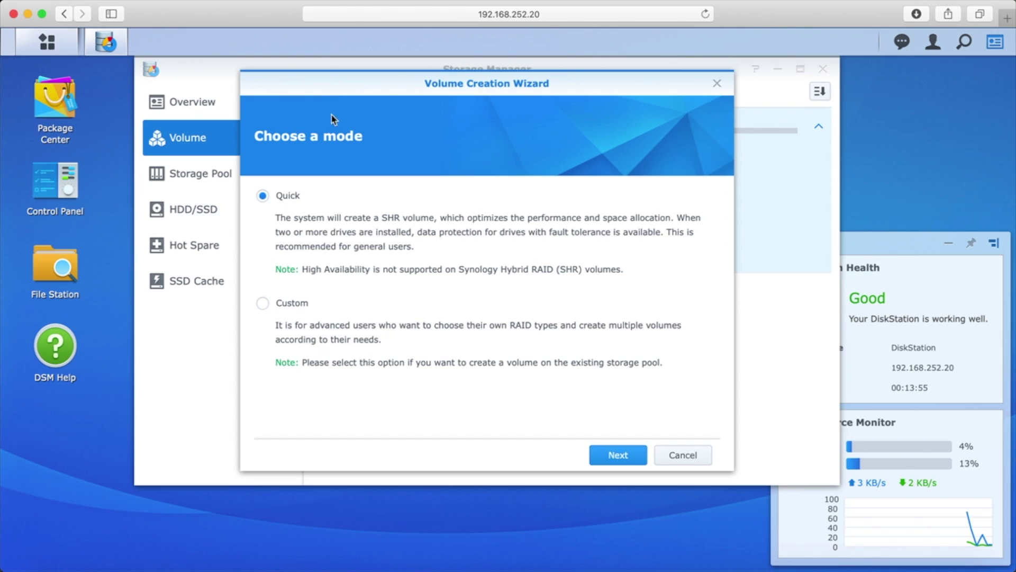
{"action": "left_click", "coordinate": [616, 459]}
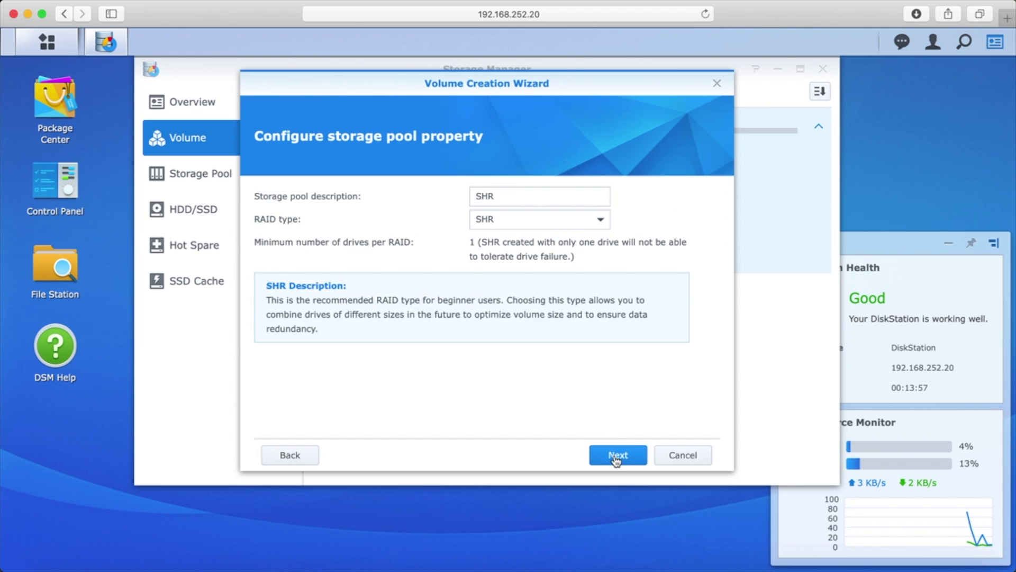
{"action": "left_click", "coordinate": [600, 221]}
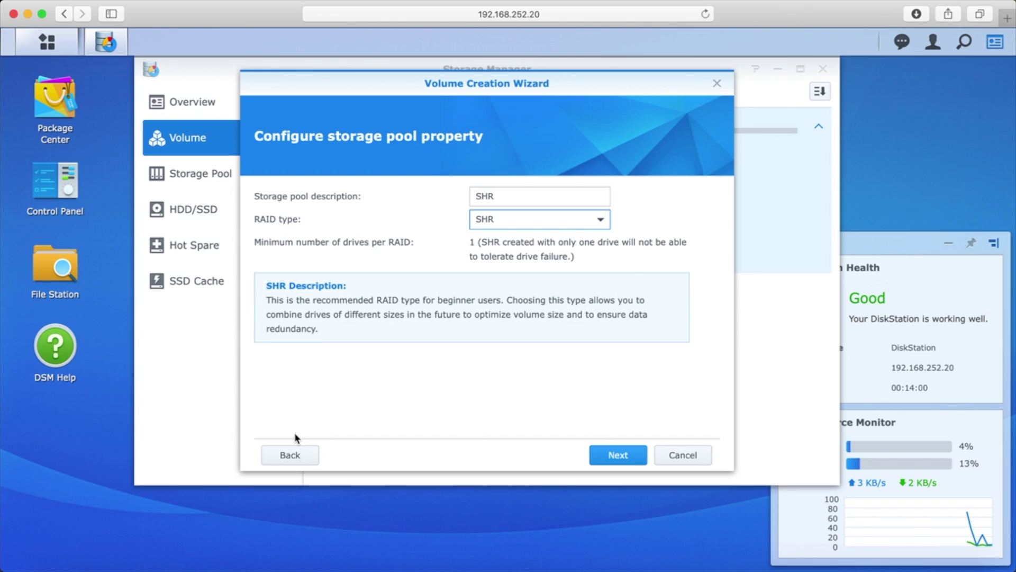
{"action": "left_click", "coordinate": [293, 456]}
{"action": "left_click", "coordinate": [286, 304]}
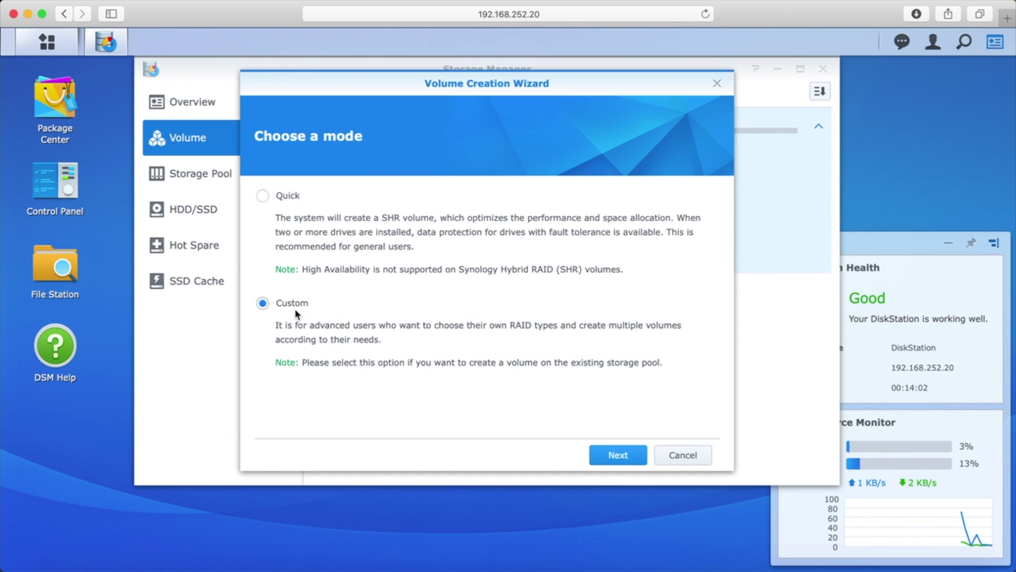
{"action": "left_click", "coordinate": [614, 459]}
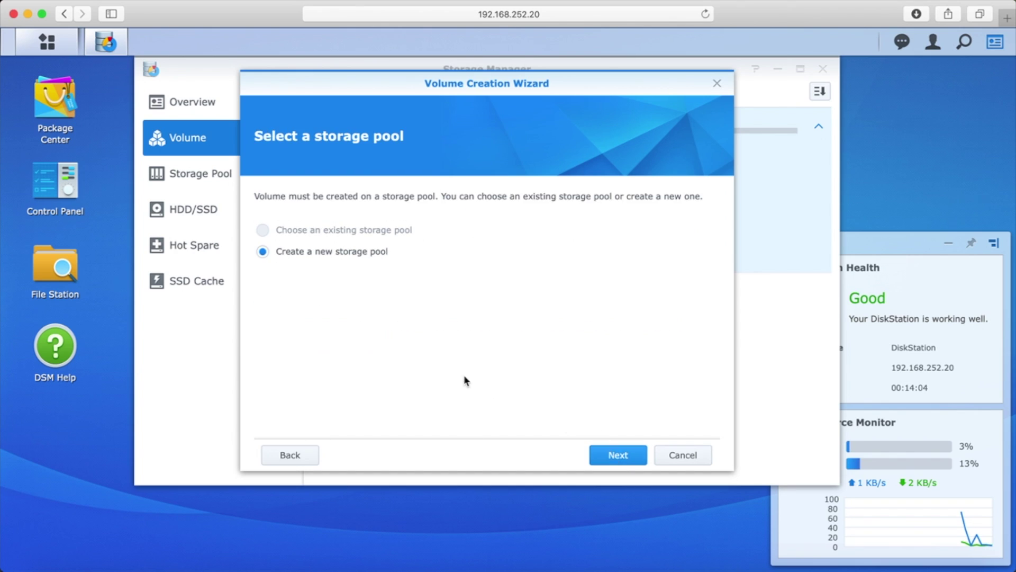
{"action": "left_click", "coordinate": [617, 458]}
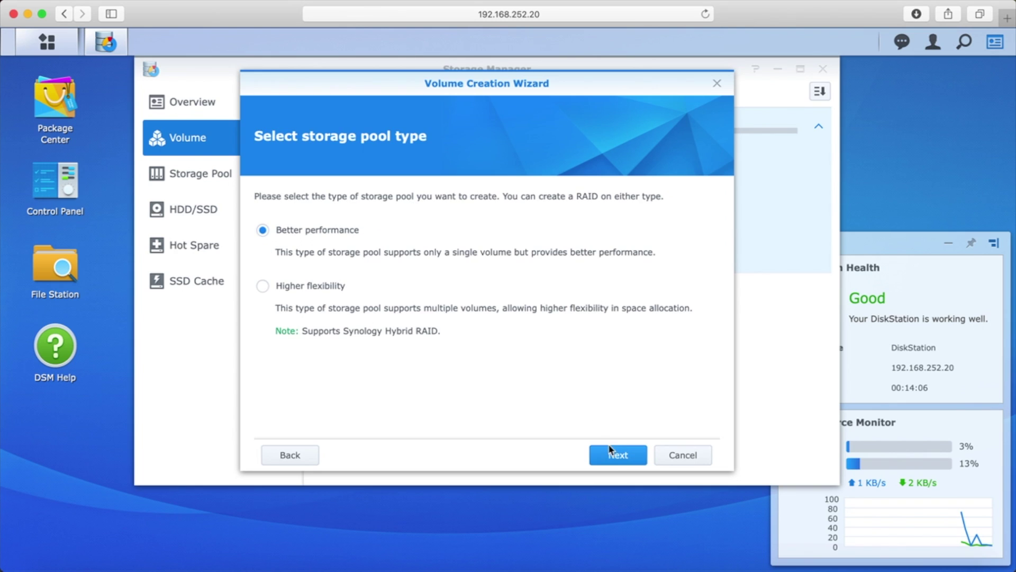
{"action": "left_click", "coordinate": [613, 454]}
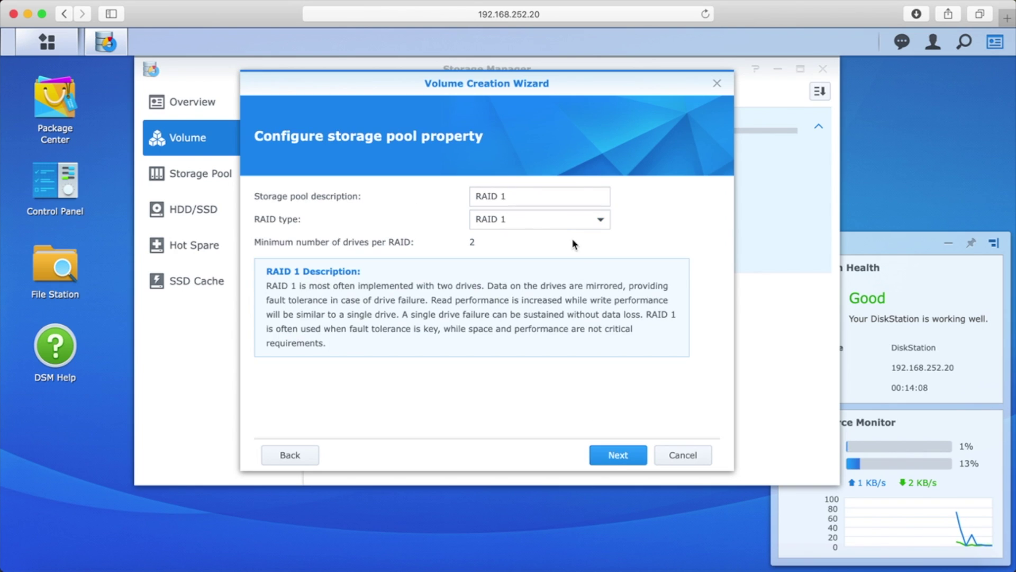
{"action": "left_click", "coordinate": [616, 458]}
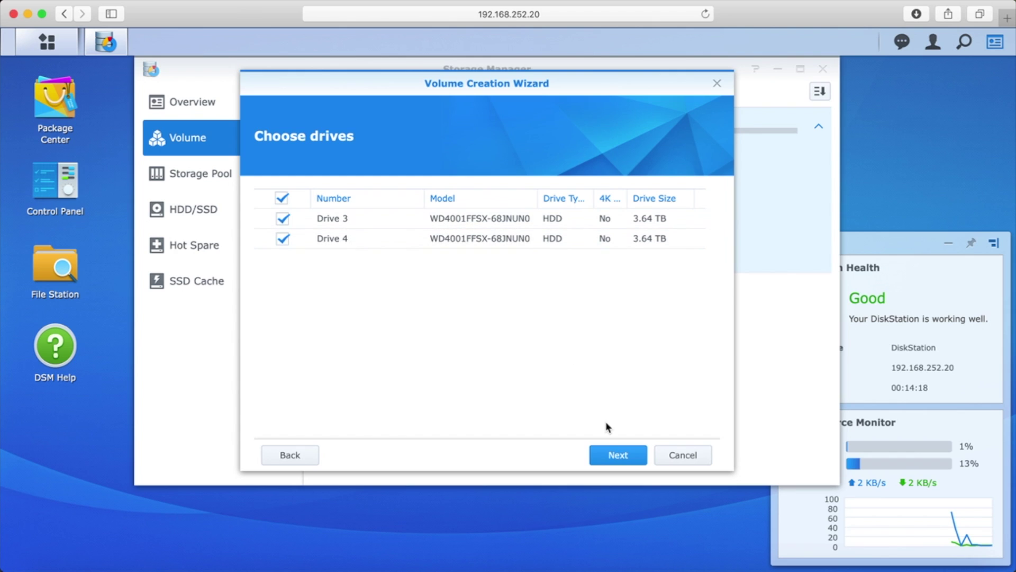
Step: Use Drives 3 and 4, skip the drive check, allocate the full 3721 GB as Btrfs, and apply
{"action": "left_click", "coordinate": [617, 461]}
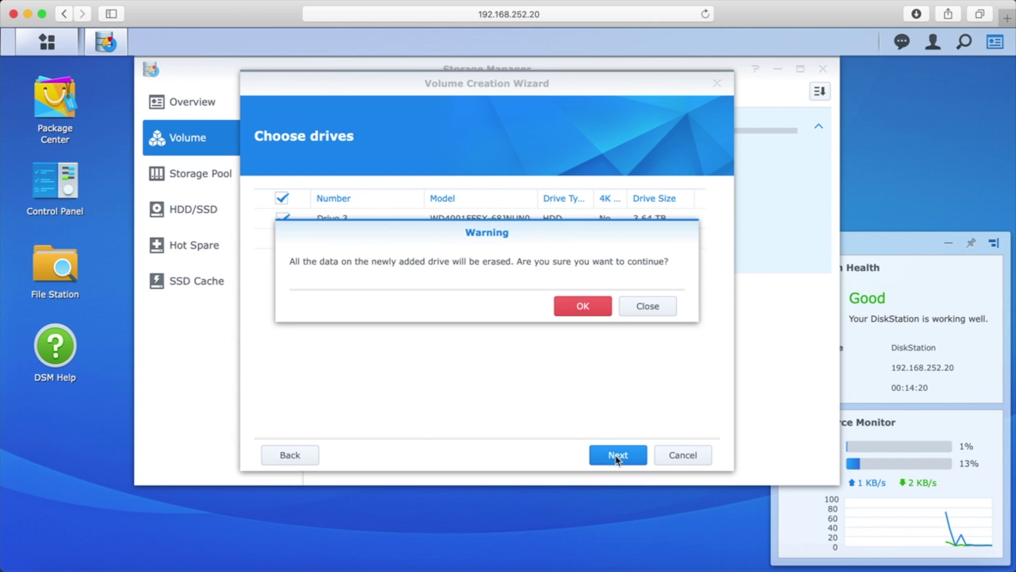
{"action": "left_click", "coordinate": [580, 310]}
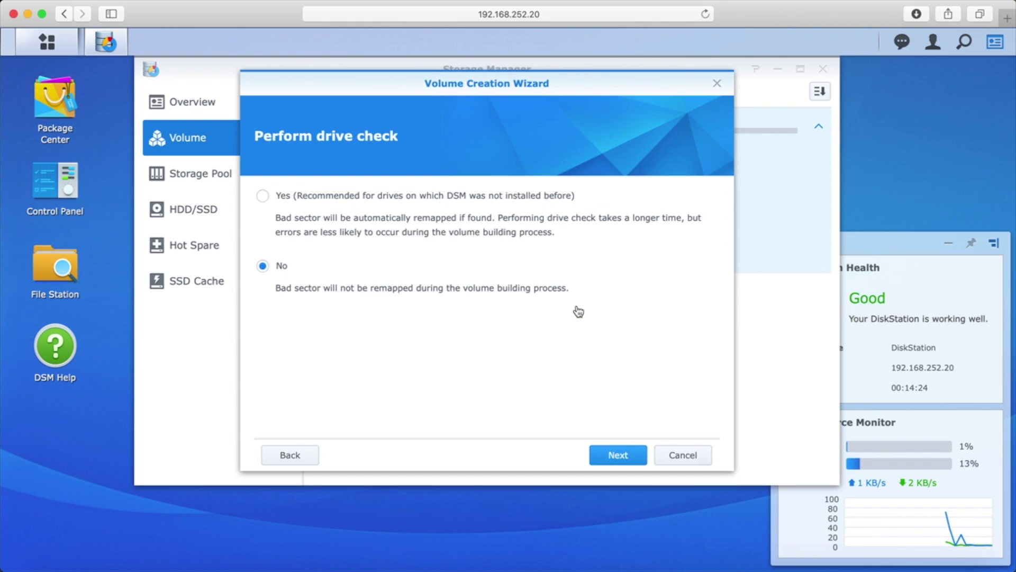
{"action": "left_click", "coordinate": [618, 455]}
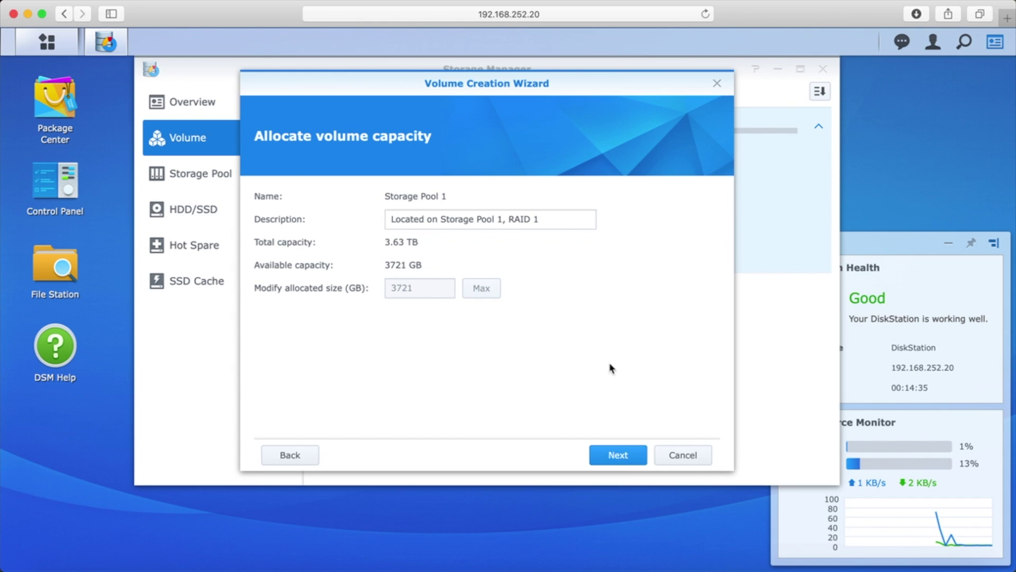
{"action": "left_click", "coordinate": [612, 458]}
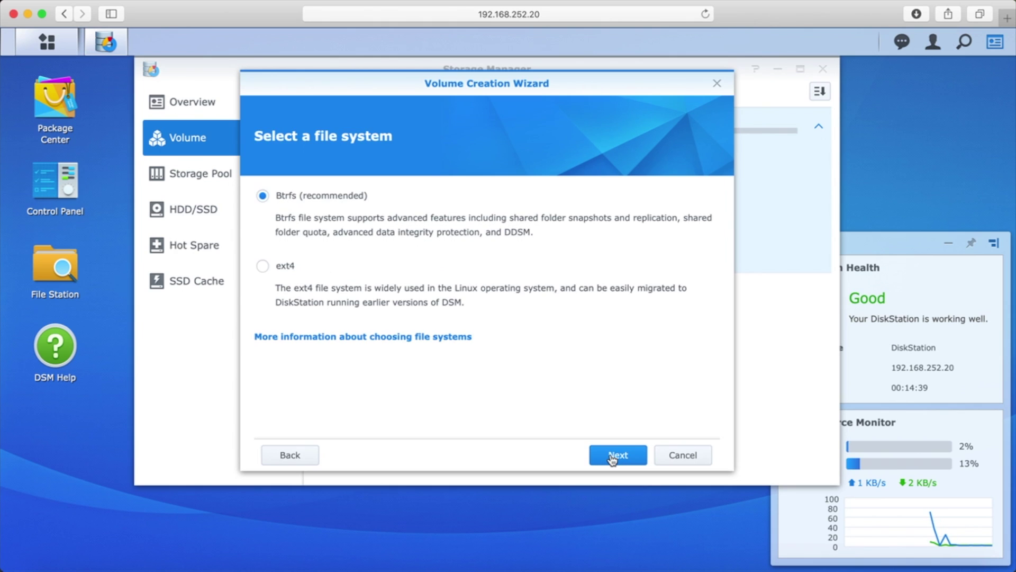
{"action": "left_click", "coordinate": [613, 459]}
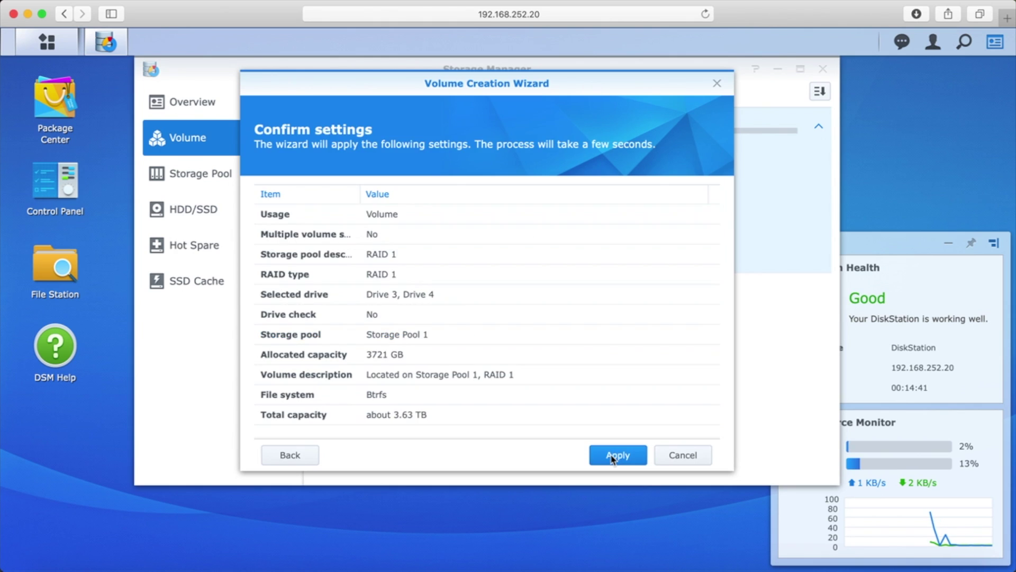
{"action": "left_click", "coordinate": [613, 459]}
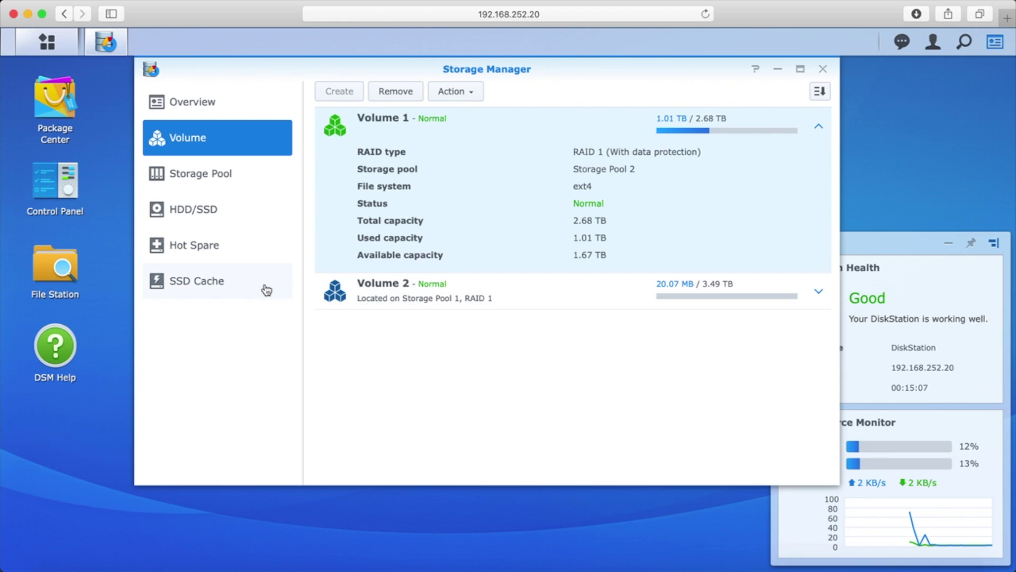
Step: Once Volume 2 finishes, switch Storage Manager to the SSD Cache section
{"action": "left_click", "coordinate": [212, 289]}
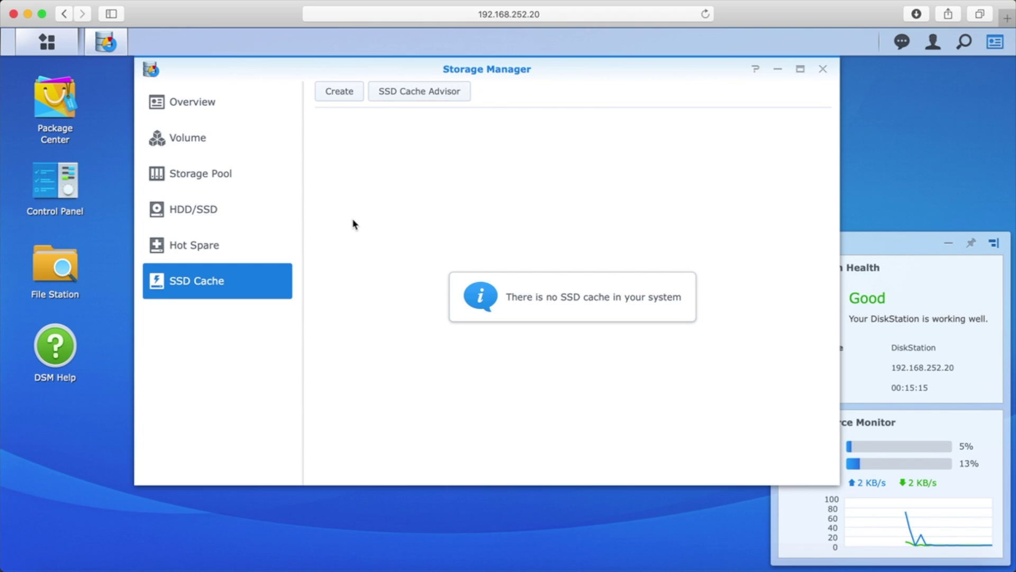
Step: Choose Cache devices 1 and 2 for a new SSD cache mounted on Volume 2, accepting the mixed-model warning
{"action": "left_click", "coordinate": [339, 92]}
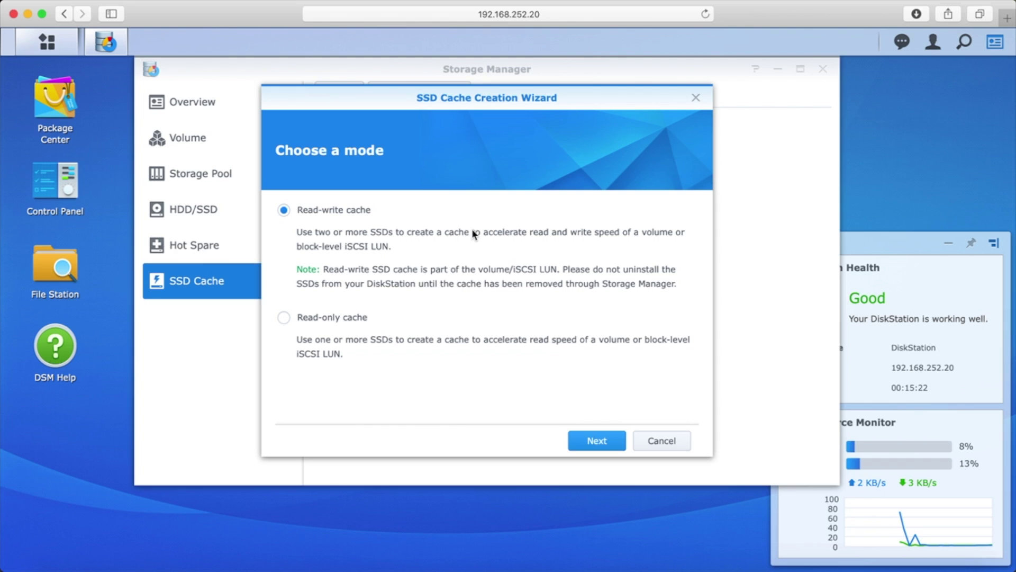
{"action": "left_click", "coordinate": [598, 441]}
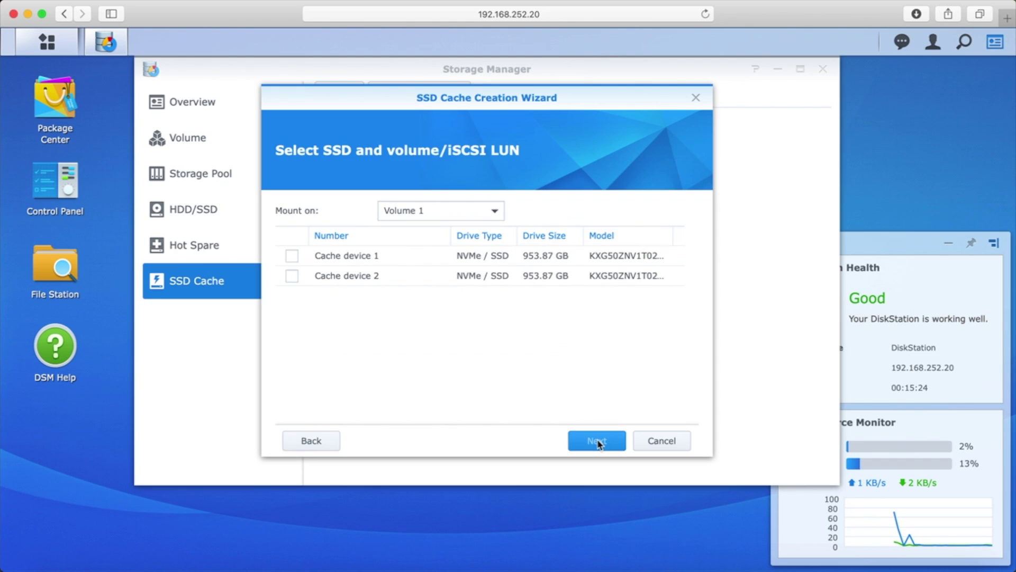
{"action": "left_click", "coordinate": [291, 256]}
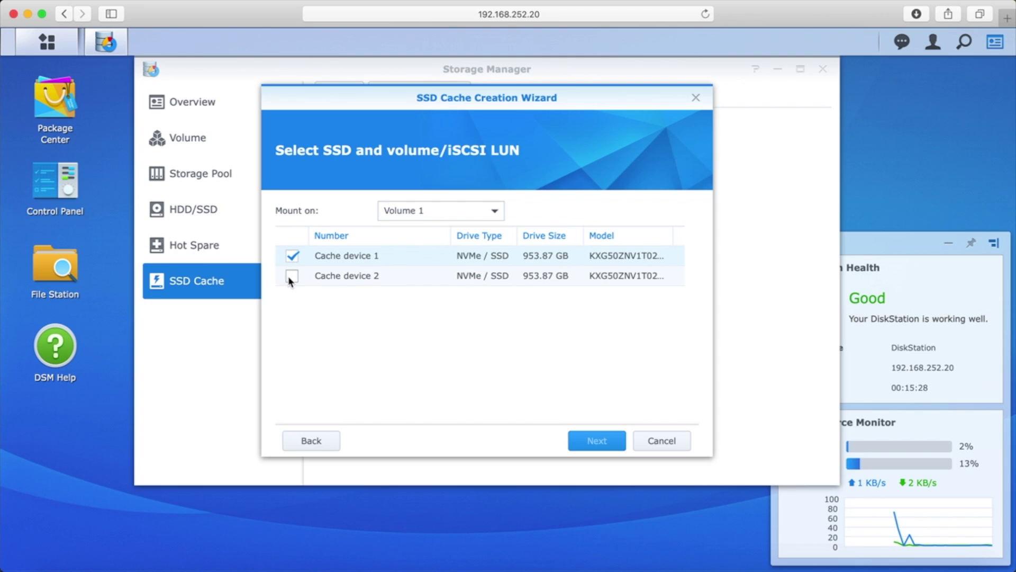
{"action": "left_click", "coordinate": [291, 278]}
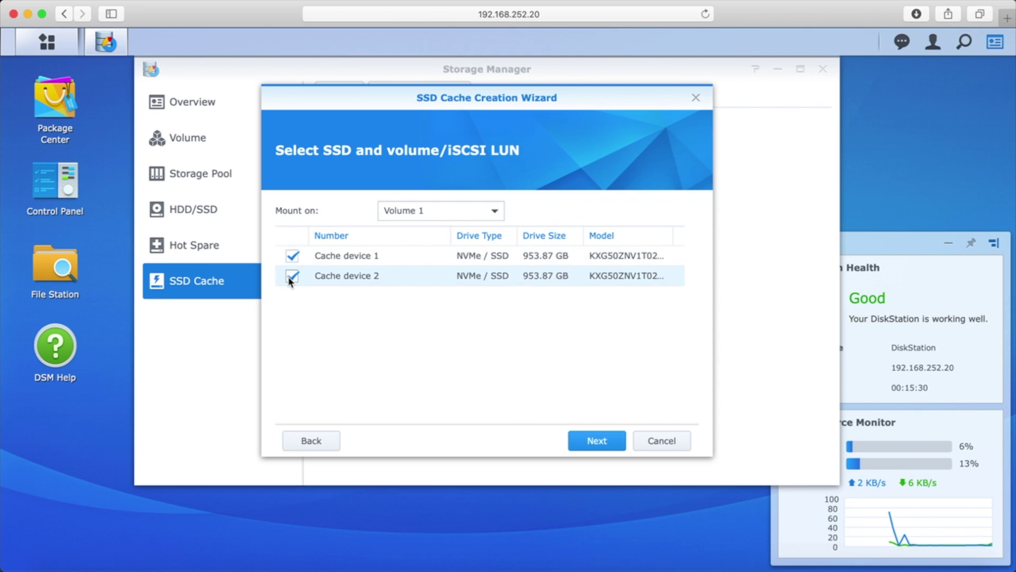
{"action": "left_click", "coordinate": [495, 212]}
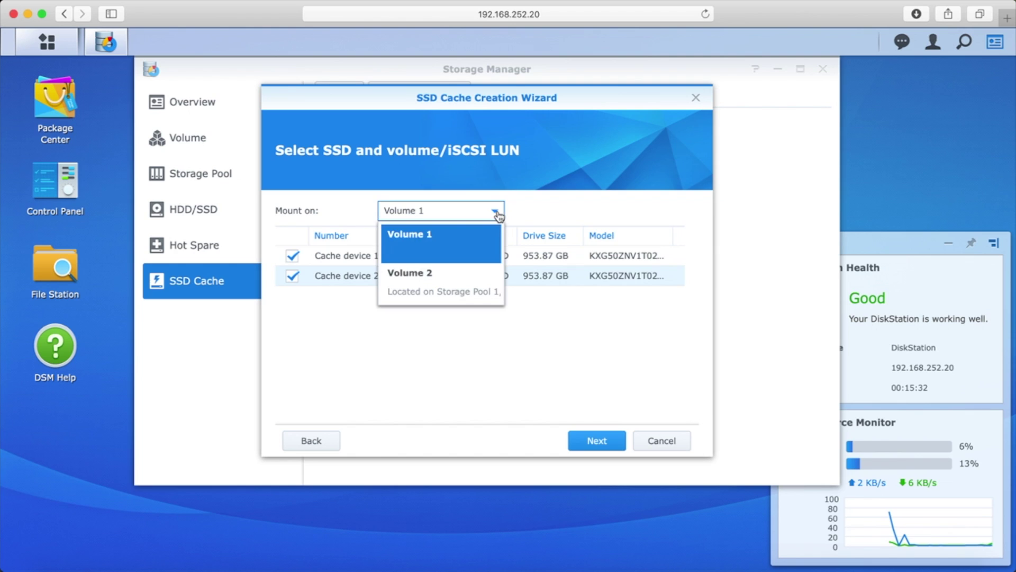
{"action": "left_click", "coordinate": [469, 288]}
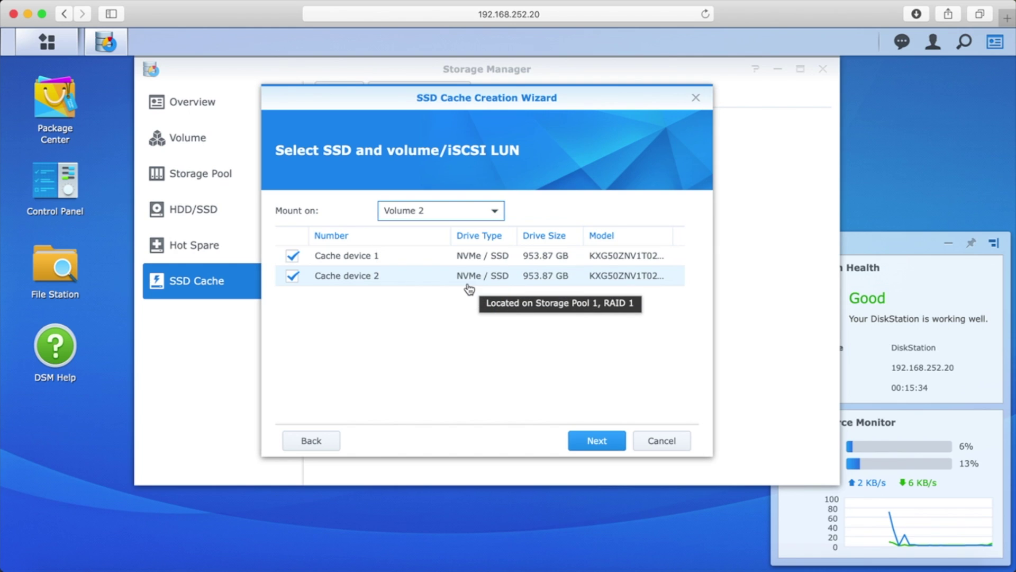
{"action": "left_click", "coordinate": [586, 443]}
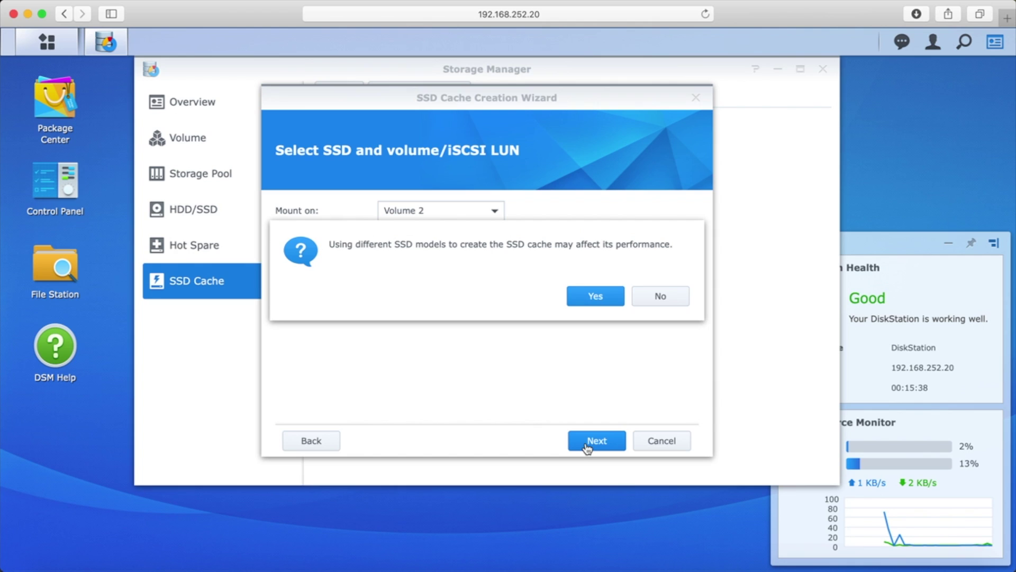
{"action": "left_click", "coordinate": [596, 296]}
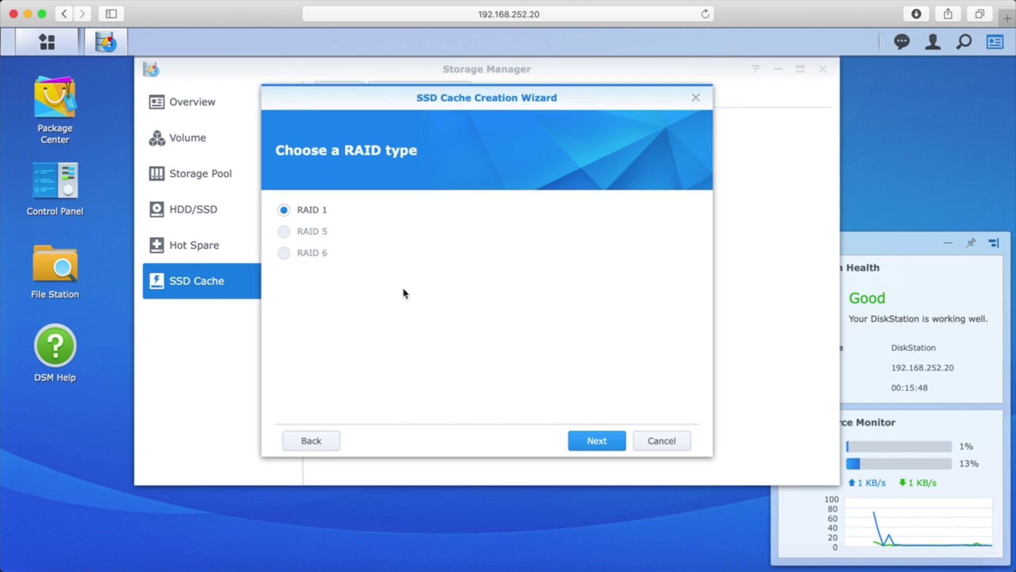
Step: Keep RAID 1, apply the 953 GB cache, and confirm erasing the SSDs
{"action": "left_click", "coordinate": [590, 447]}
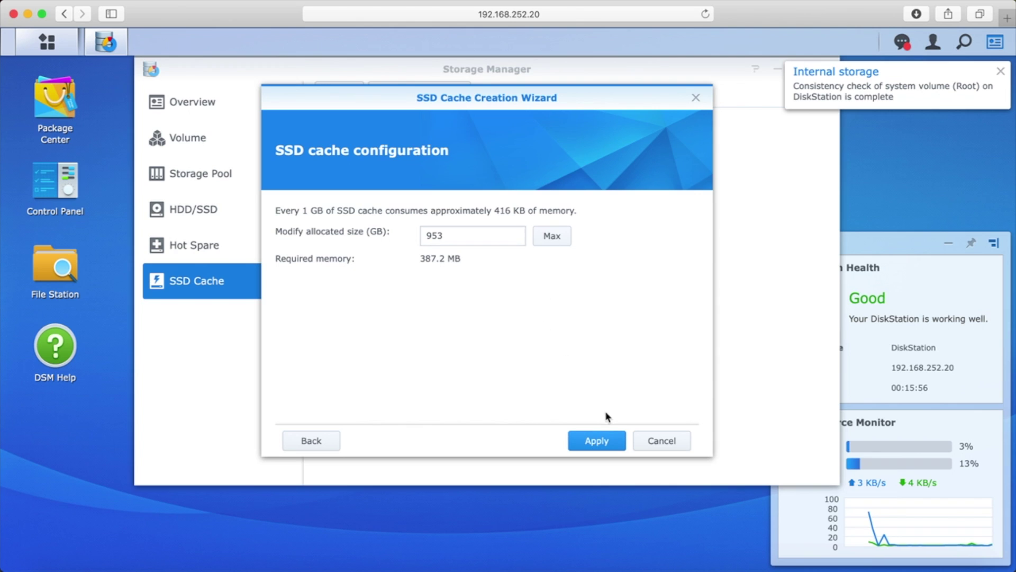
{"action": "left_click", "coordinate": [601, 449]}
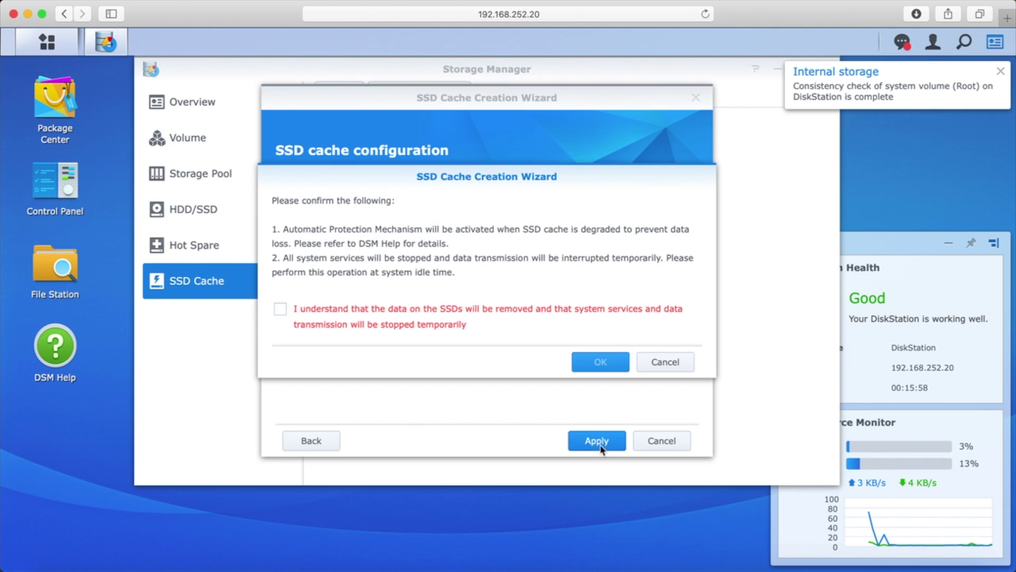
{"action": "left_click", "coordinate": [280, 310]}
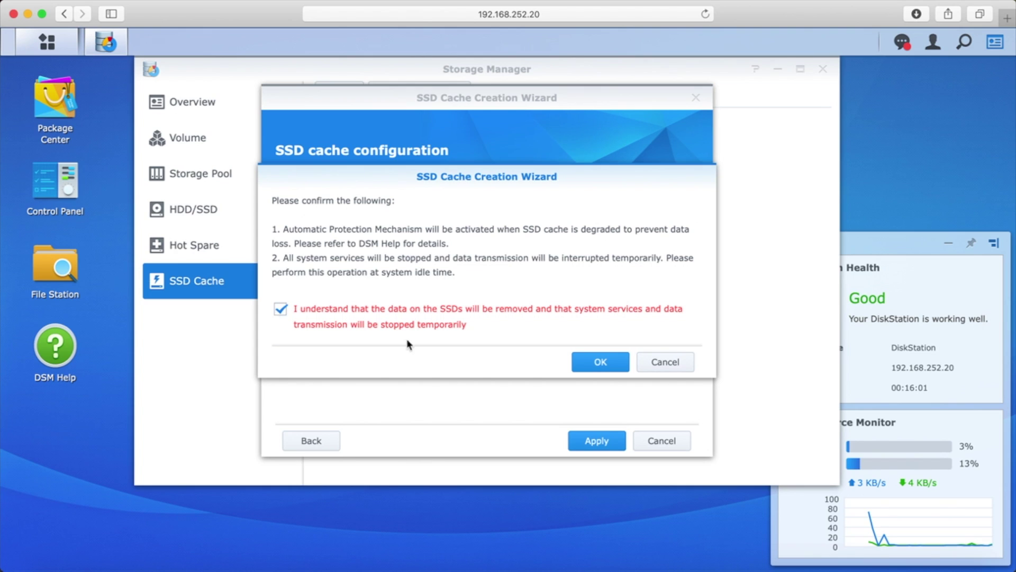
{"action": "left_click", "coordinate": [601, 362]}
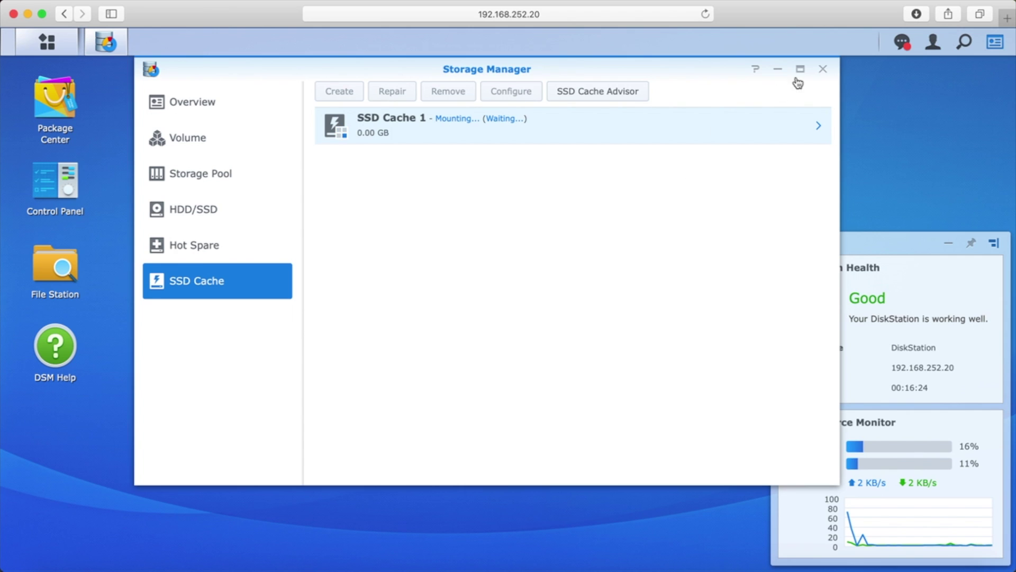
Step: Close Storage Manager and edit the personal shared folder under Control Panel > Shared Folder
{"action": "left_click", "coordinate": [823, 69]}
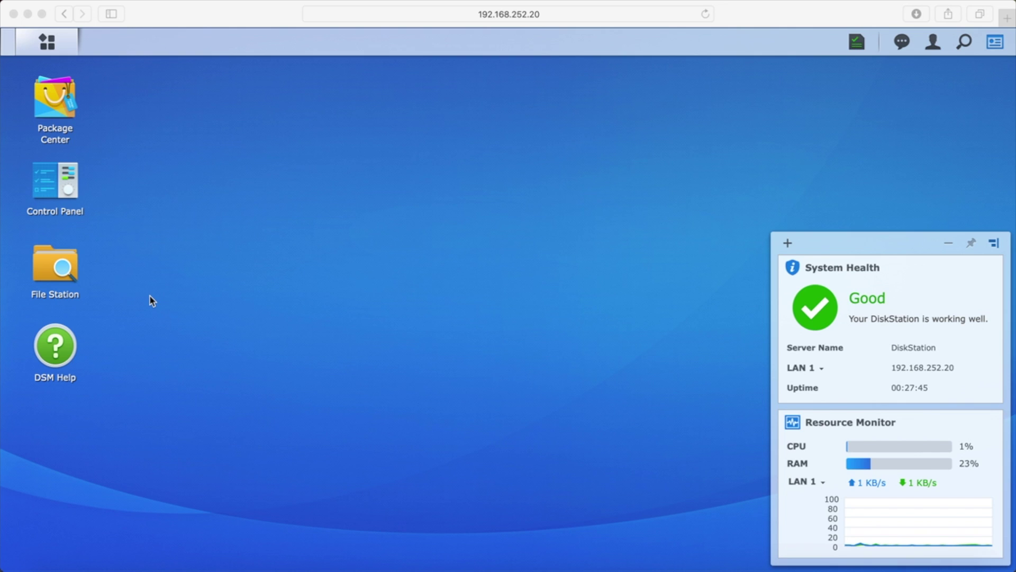
{"action": "left_click", "coordinate": [66, 191]}
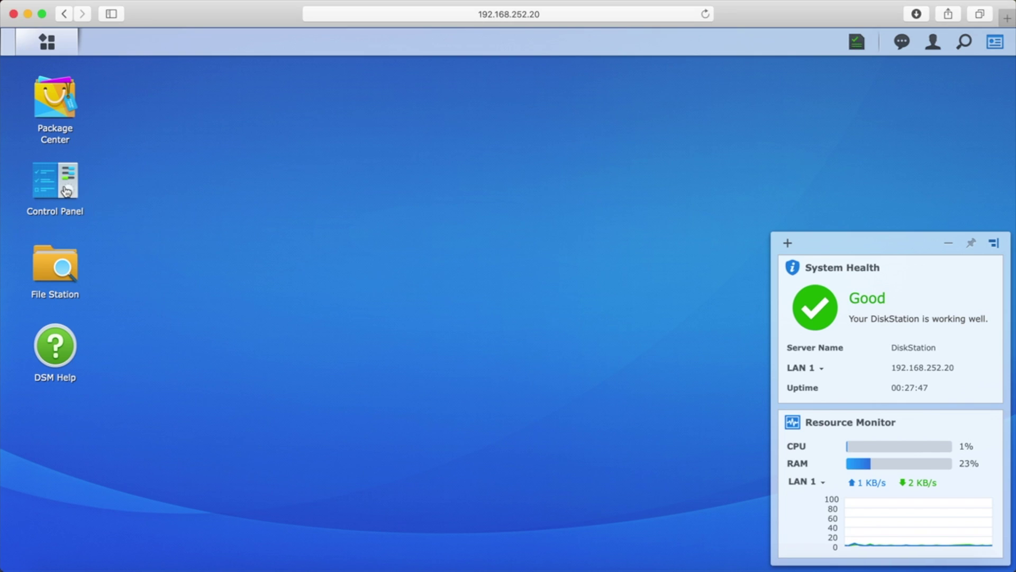
{"action": "left_click", "coordinate": [66, 191]}
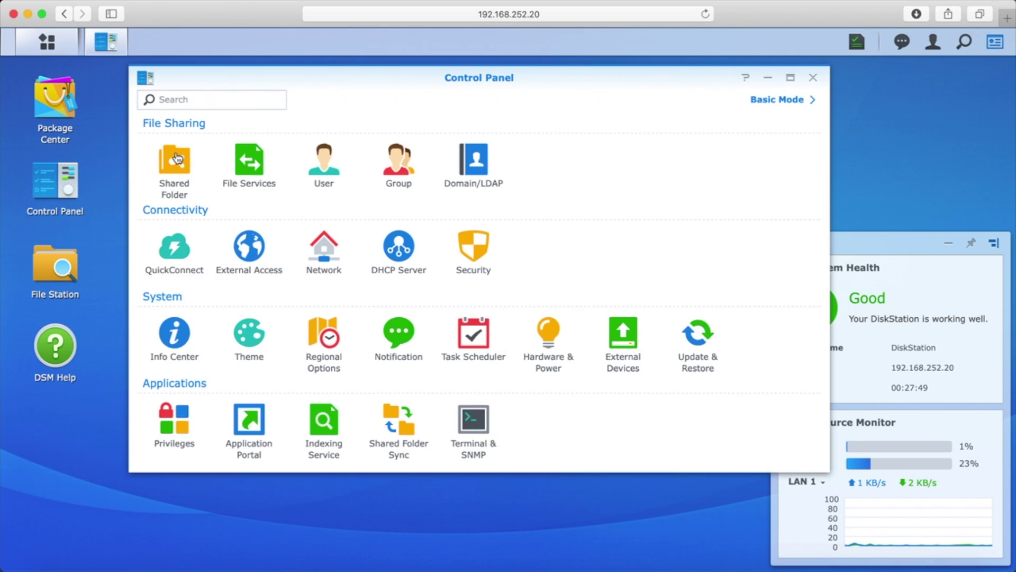
{"action": "left_click", "coordinate": [177, 159]}
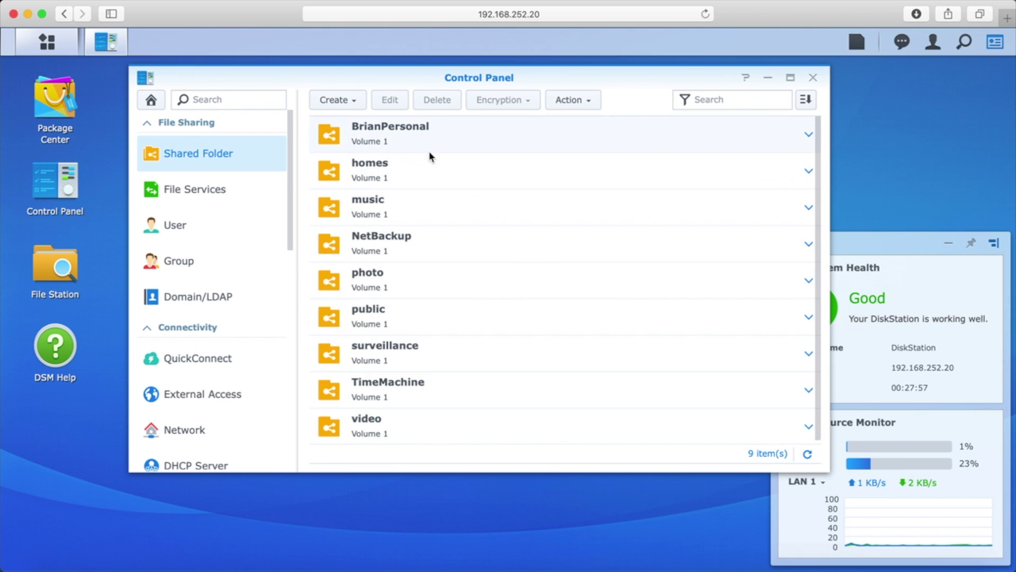
{"action": "left_click", "coordinate": [420, 138]}
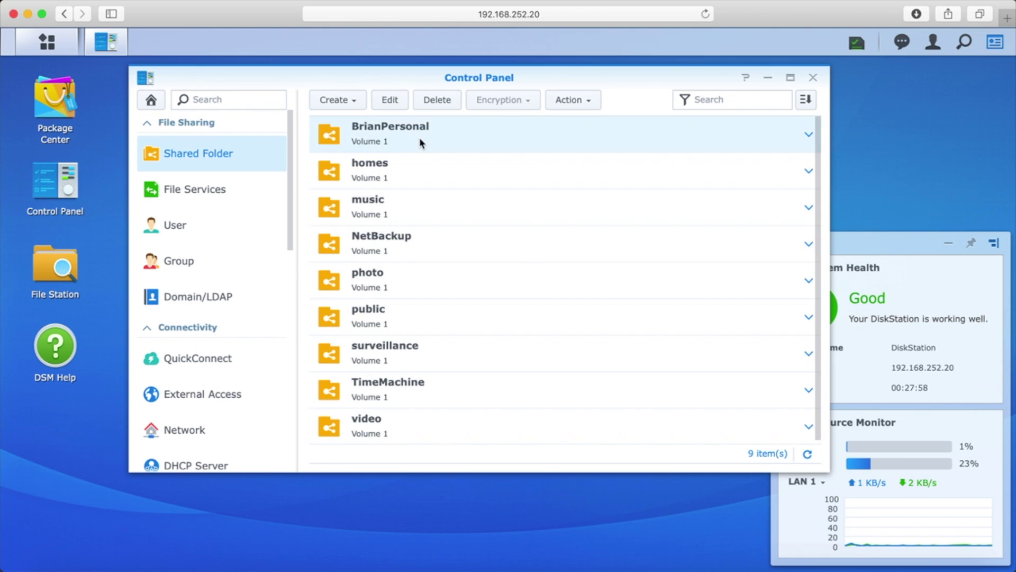
{"action": "left_click", "coordinate": [390, 102]}
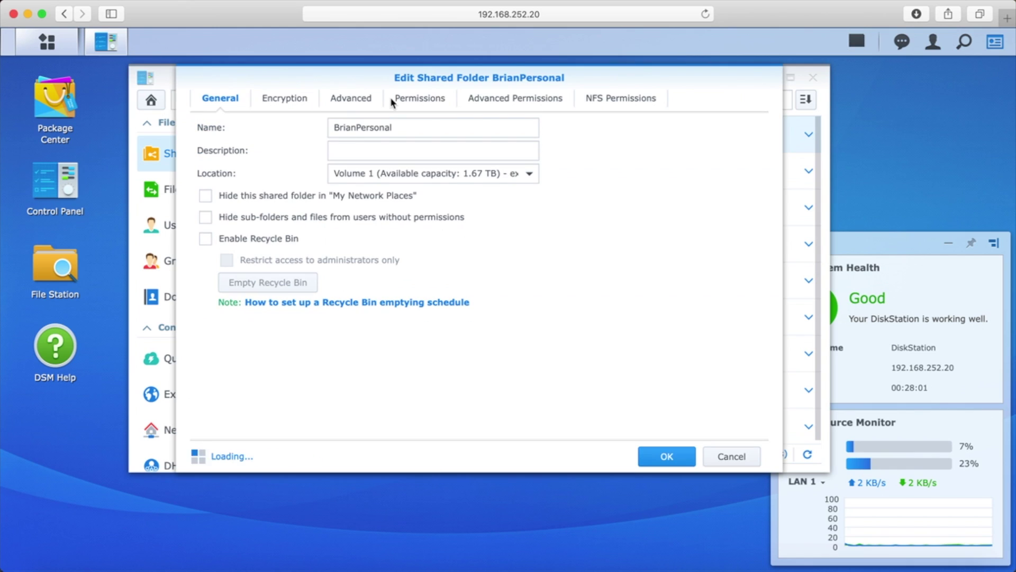
Step: Change the personal shared folder's Location to Volume 2 and confirm despite the service downtime
{"action": "left_click", "coordinate": [529, 175]}
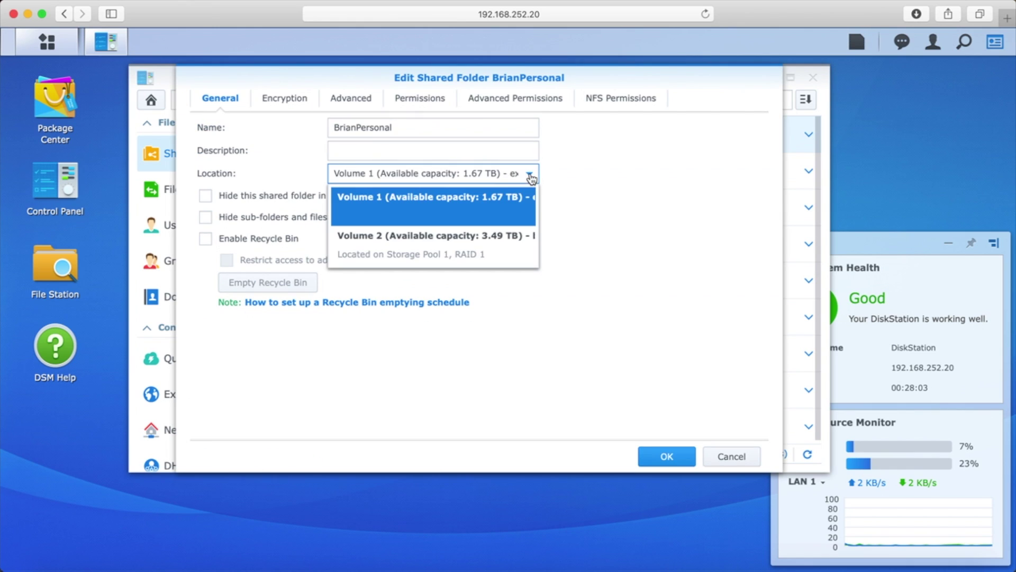
{"action": "left_click", "coordinate": [468, 248]}
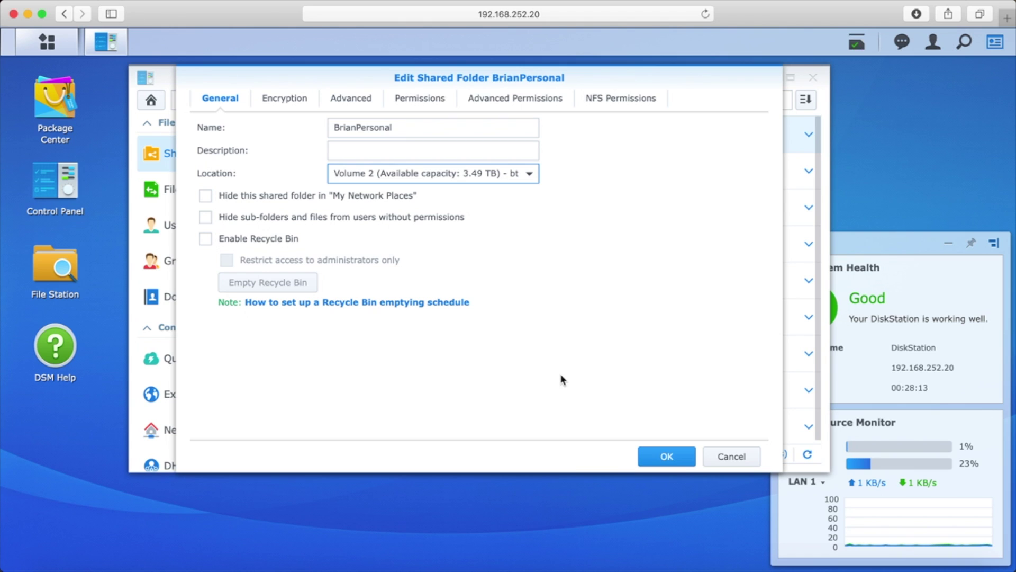
{"action": "left_click", "coordinate": [667, 459]}
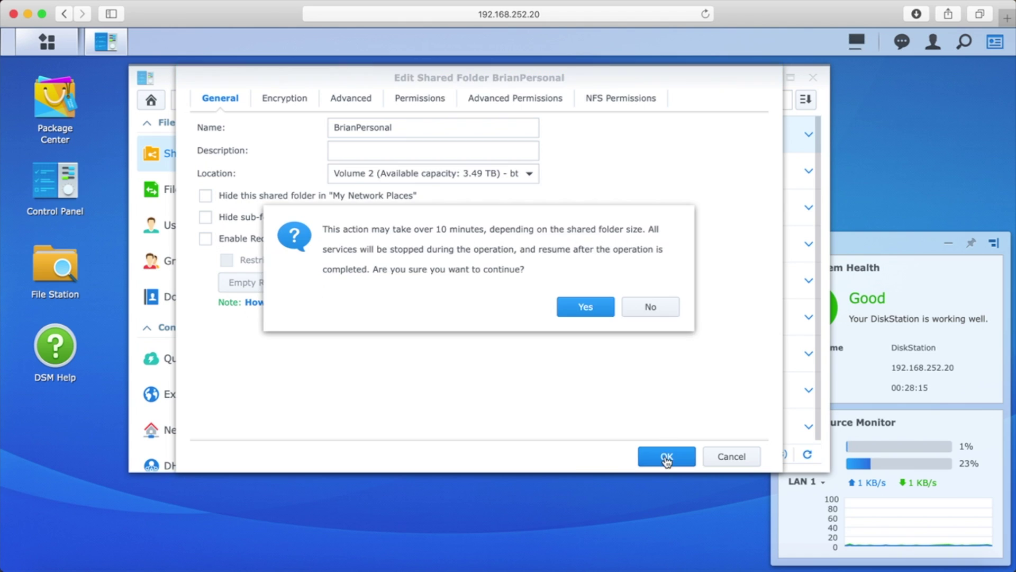
{"action": "left_click", "coordinate": [571, 308]}
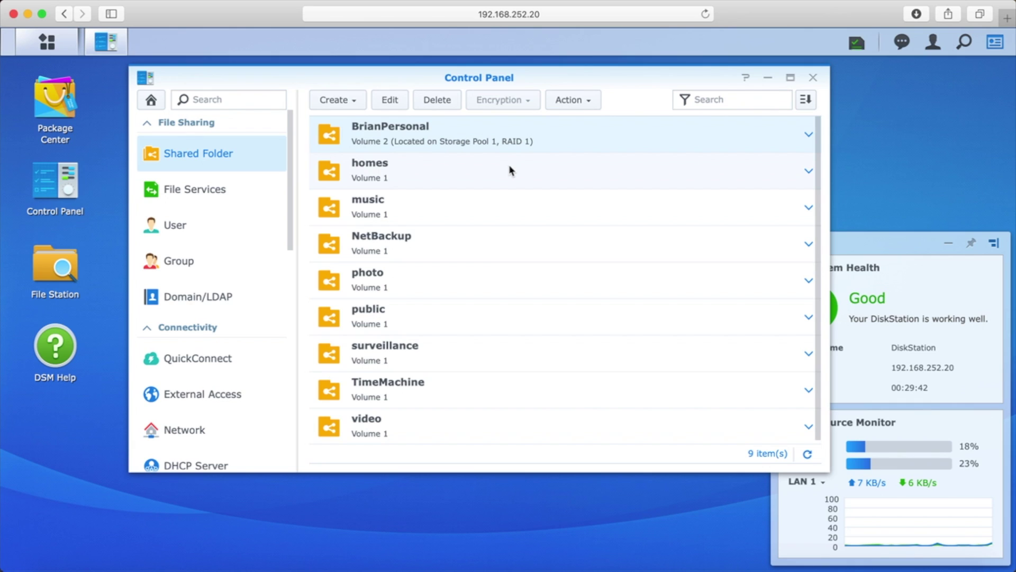
Step: Select the homes shared folder to relocate it
{"action": "left_click", "coordinate": [499, 178]}
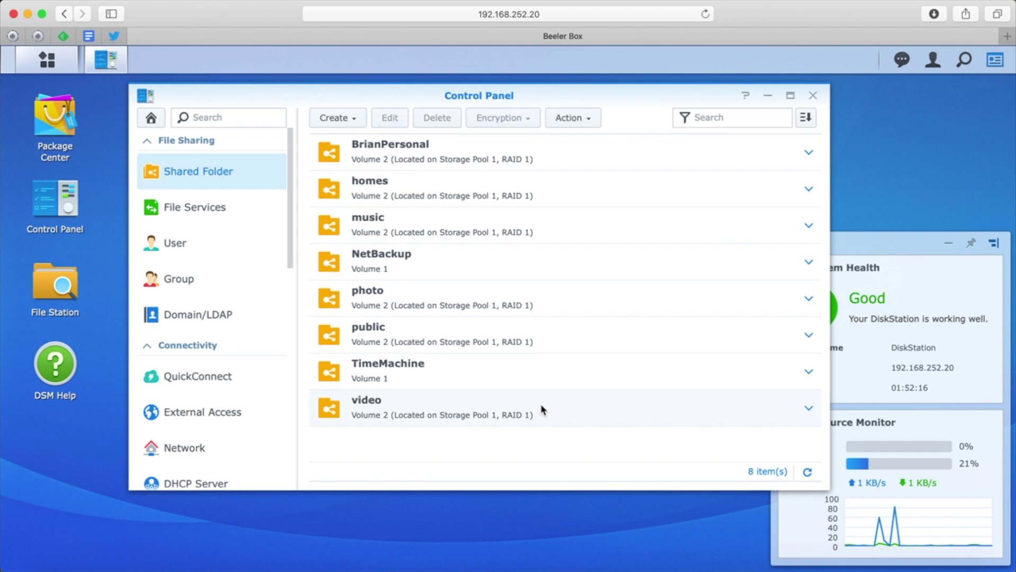
Step: Close Control Panel and open Storage Manager's Volume page listing Volume 1 and Volume 2
{"action": "left_click", "coordinate": [813, 96]}
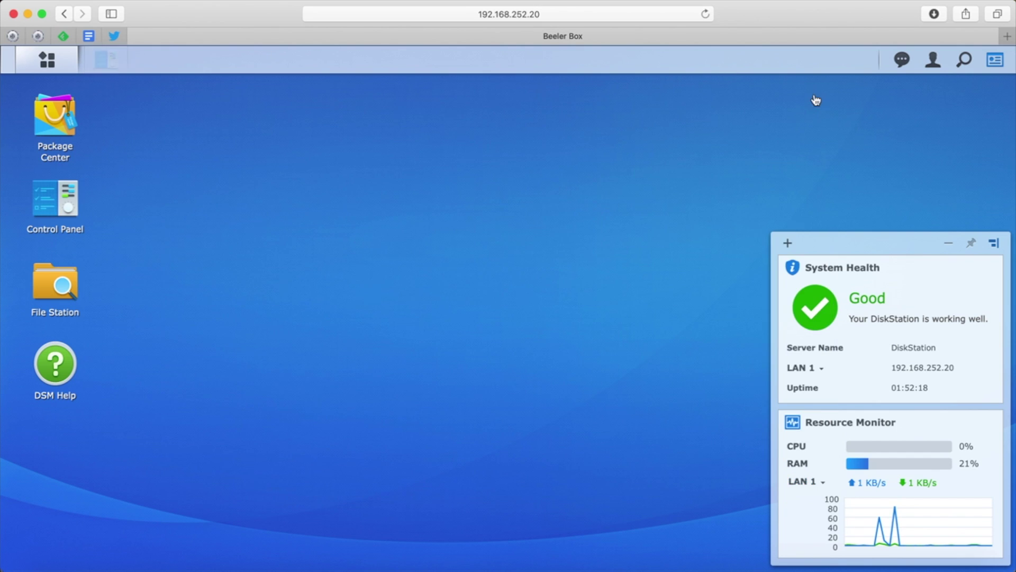
{"action": "left_click", "coordinate": [47, 59]}
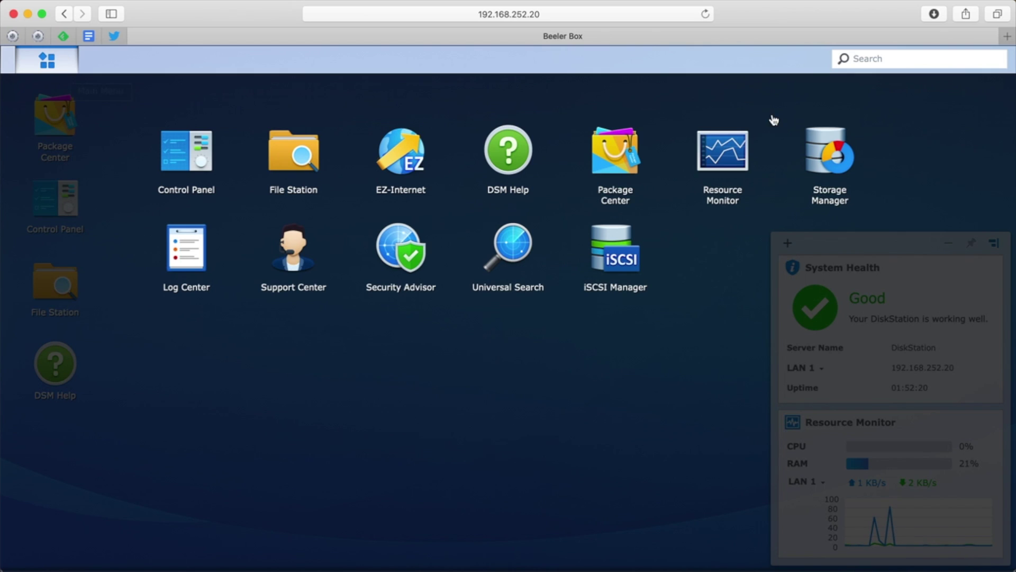
{"action": "left_click", "coordinate": [819, 147]}
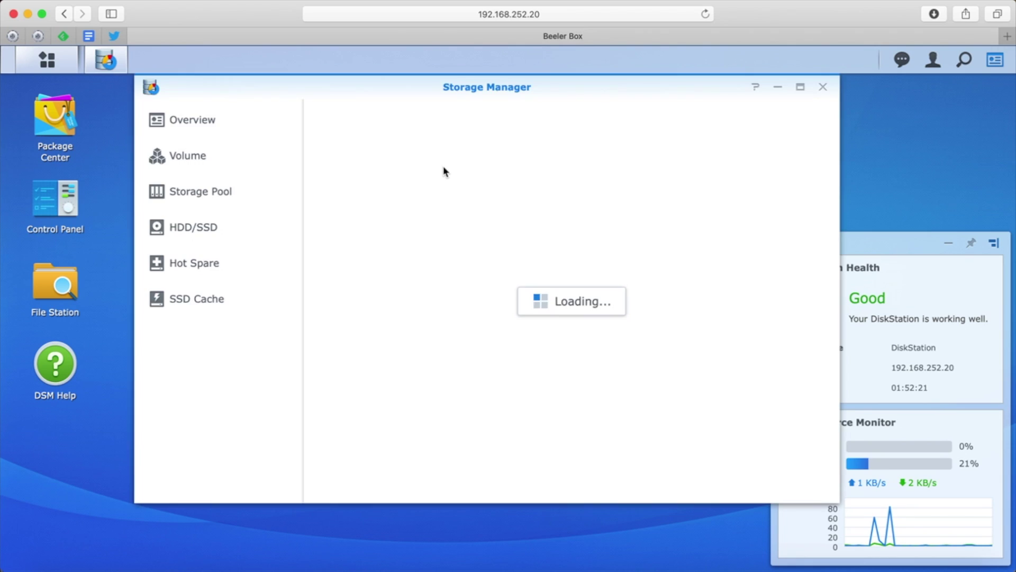
{"action": "left_click", "coordinate": [194, 159]}
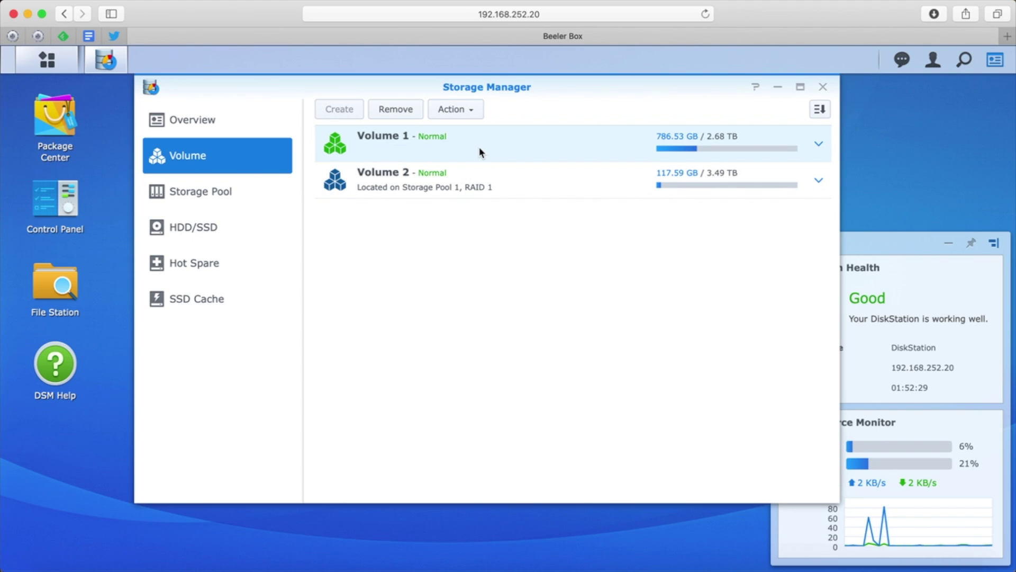
Step: Remove Volume 1, accept that its data will be deleted, and authorise with the account password
{"action": "left_click", "coordinate": [400, 112]}
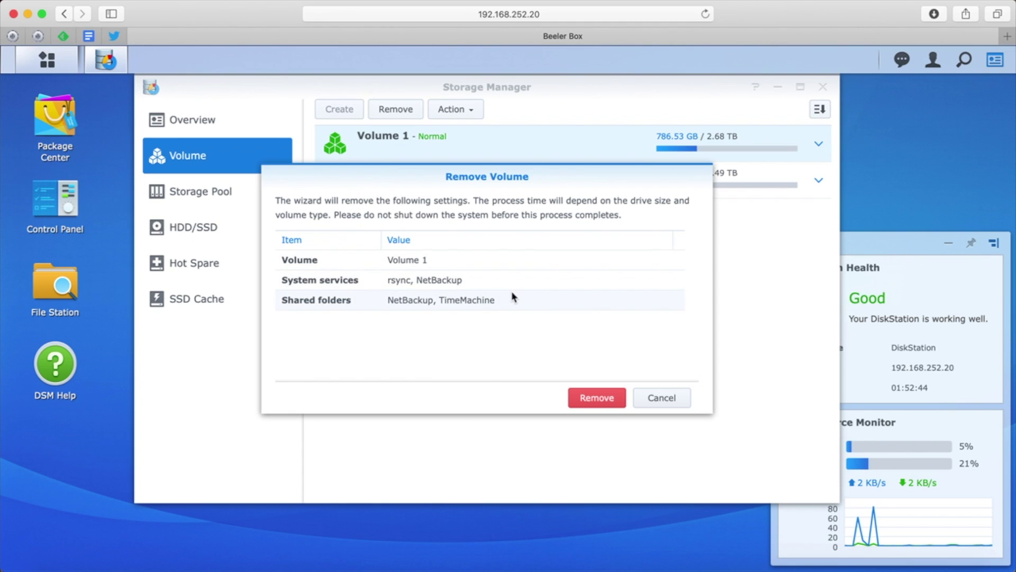
{"action": "left_click", "coordinate": [603, 401]}
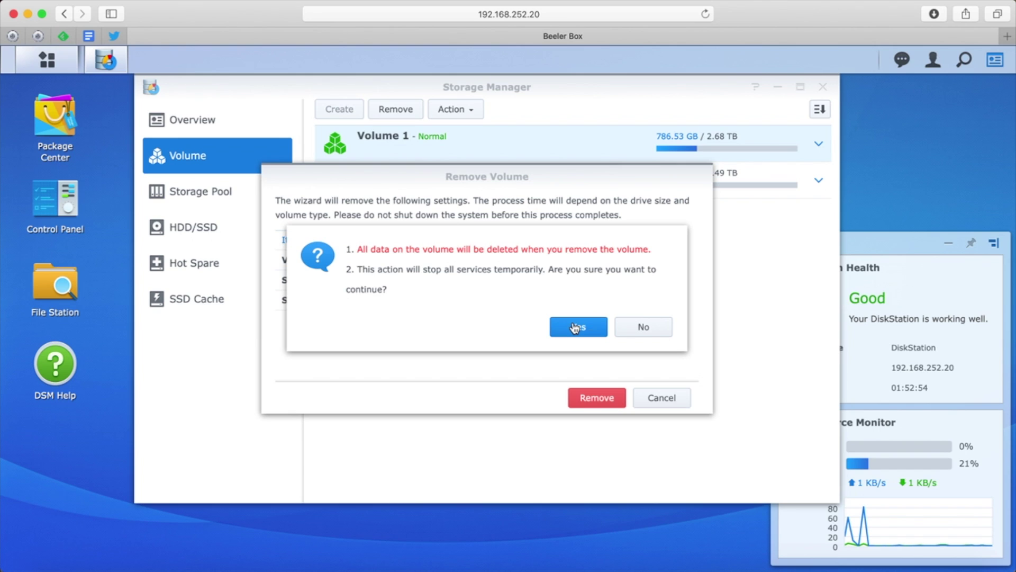
{"action": "left_click", "coordinate": [574, 328]}
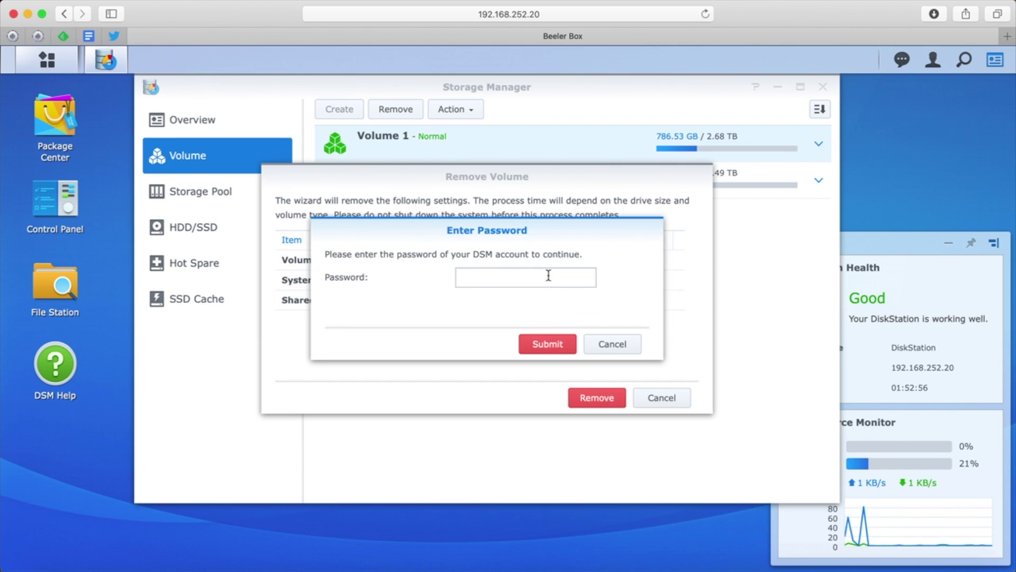
{"action": "left_click", "coordinate": [548, 275]}
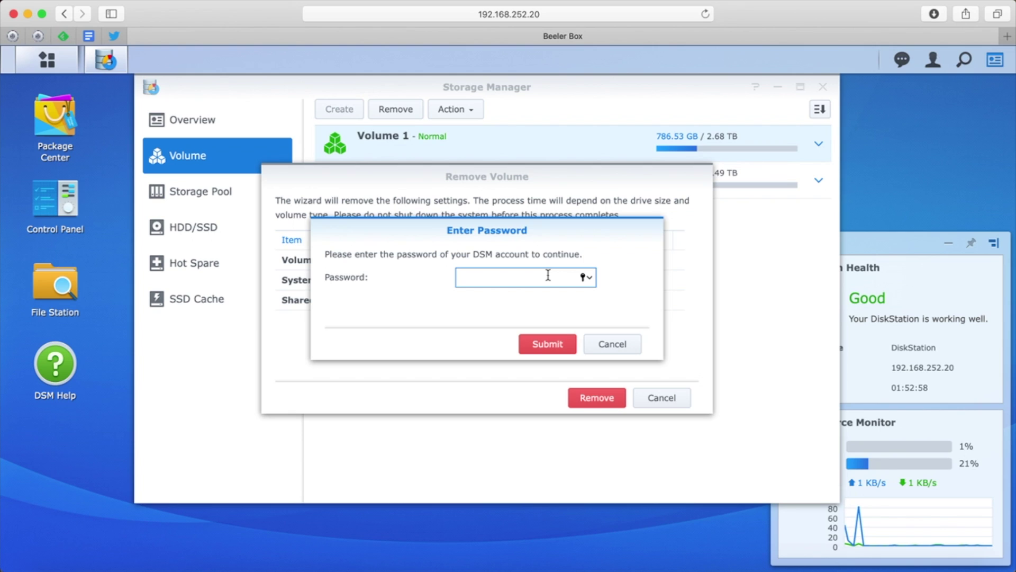
{"action": "type", "text": "••••••••••"}
{"action": "left_click", "coordinate": [539, 344]}
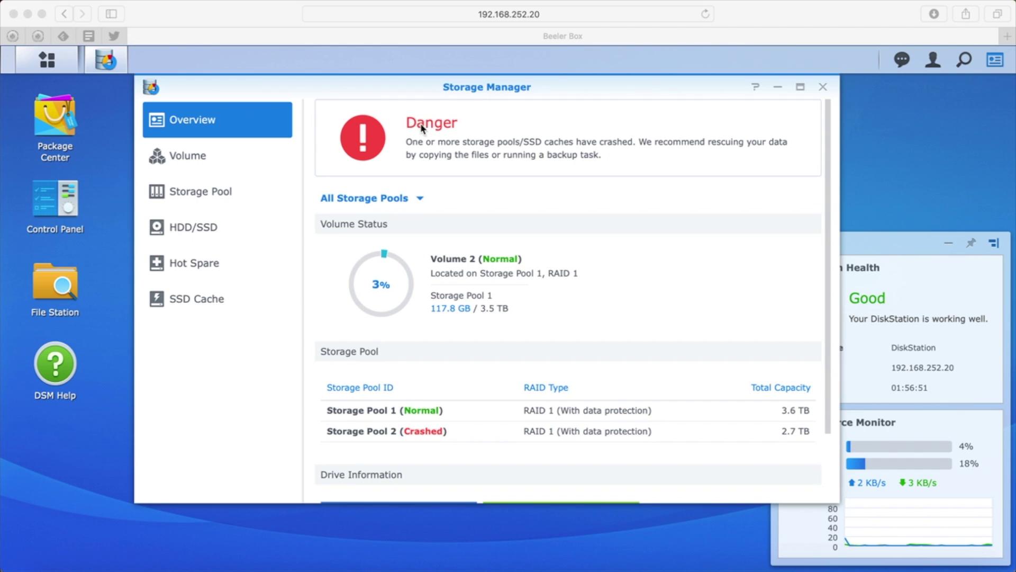
Step: Browse Storage Manager's Volume, Storage Pool, HDD/SSD and Overview pages
{"action": "left_click", "coordinate": [186, 157]}
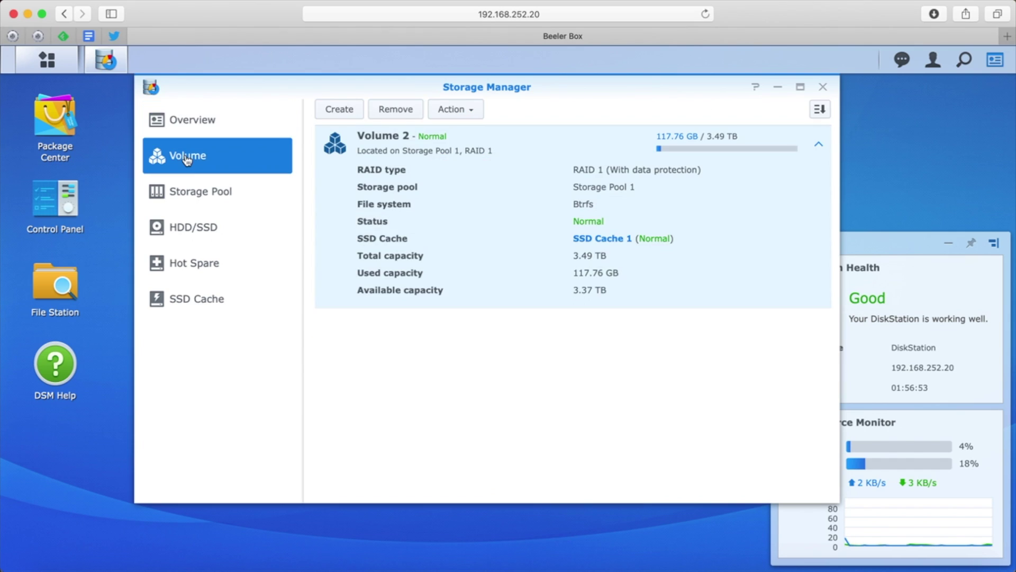
{"action": "left_click", "coordinate": [187, 194]}
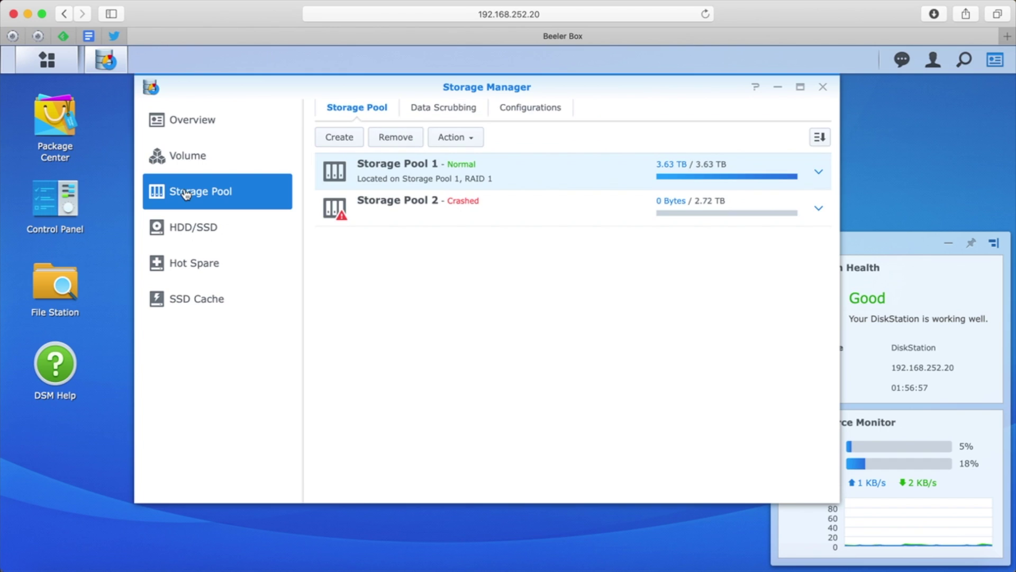
{"action": "left_click", "coordinate": [183, 229]}
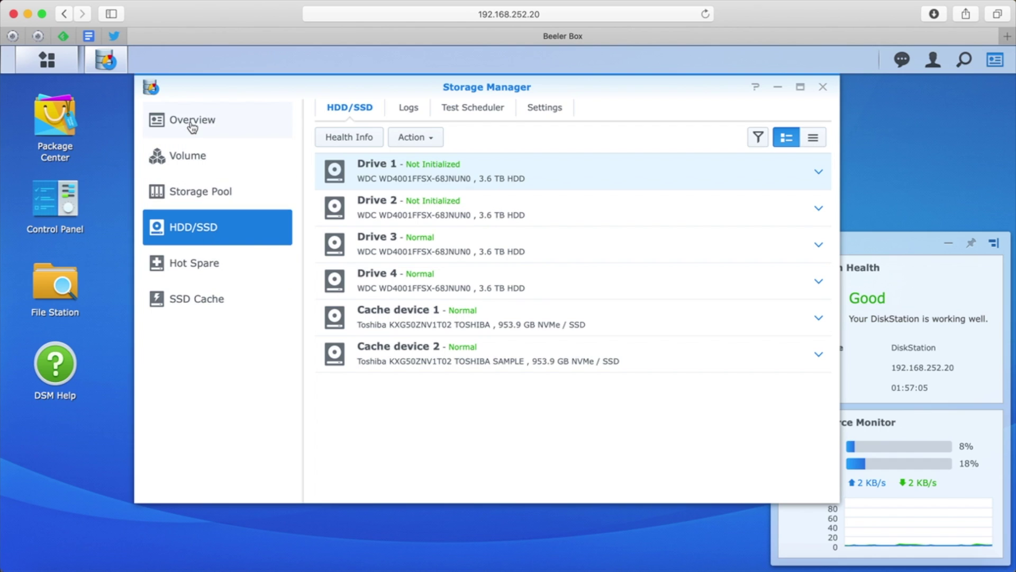
{"action": "left_click", "coordinate": [192, 125]}
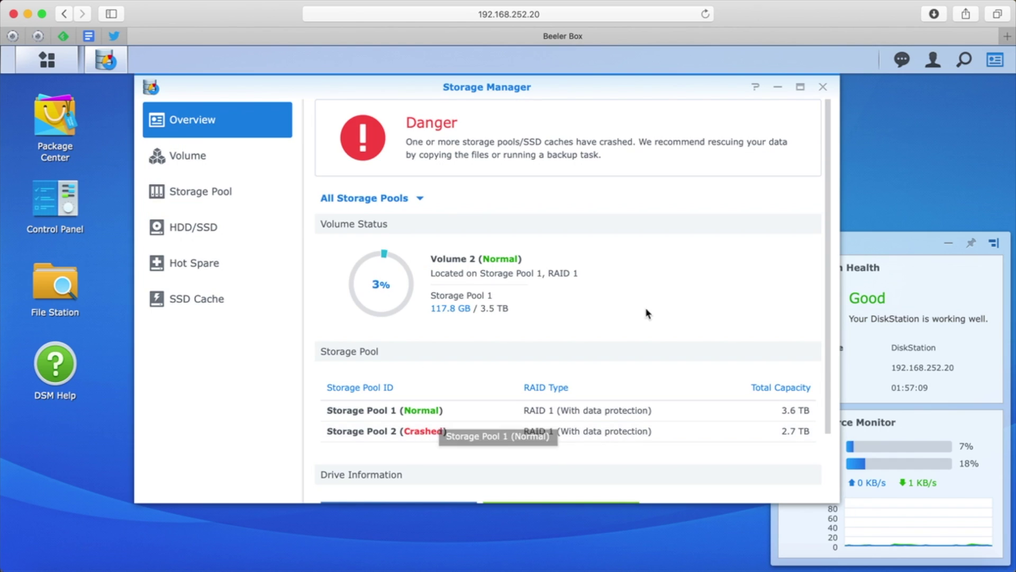
{"action": "scroll", "coordinate": [643, 315], "scroll_direction": "down", "scroll_amount": 2}
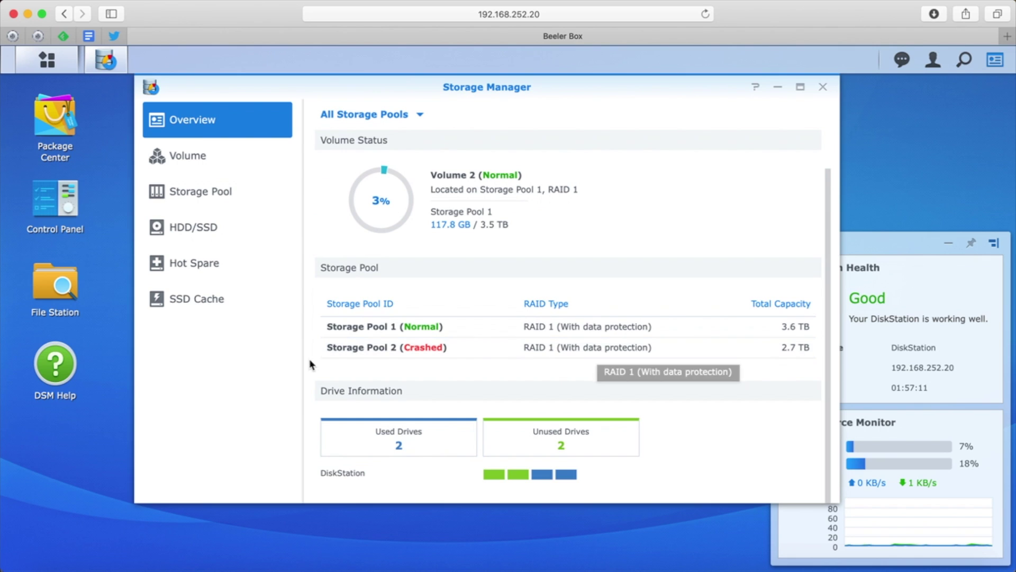
{"action": "left_click", "coordinate": [186, 158]}
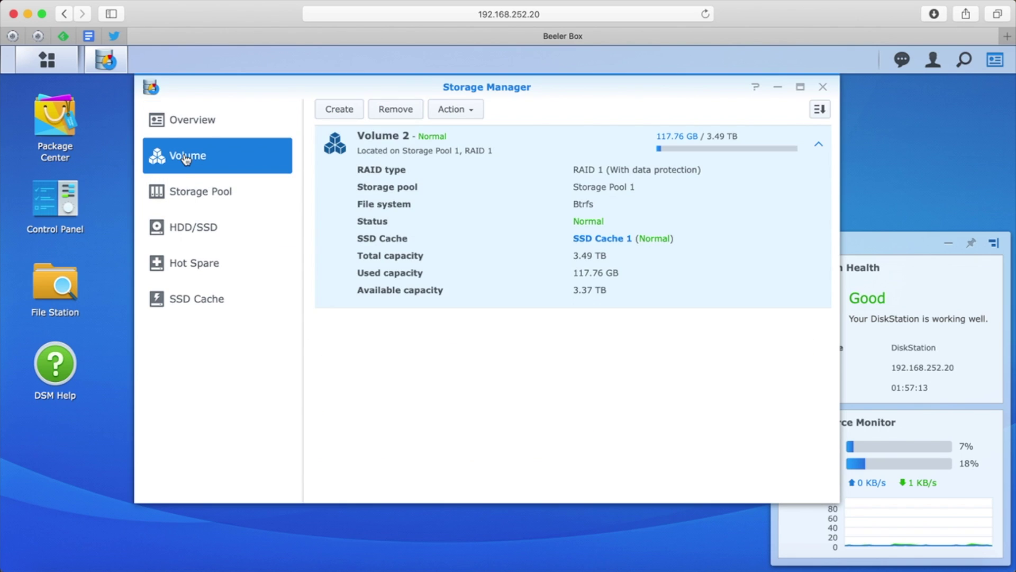
Step: Expand the crashed Storage Pool 2 row on the Storage Pool page to see its details
{"action": "left_click", "coordinate": [182, 193]}
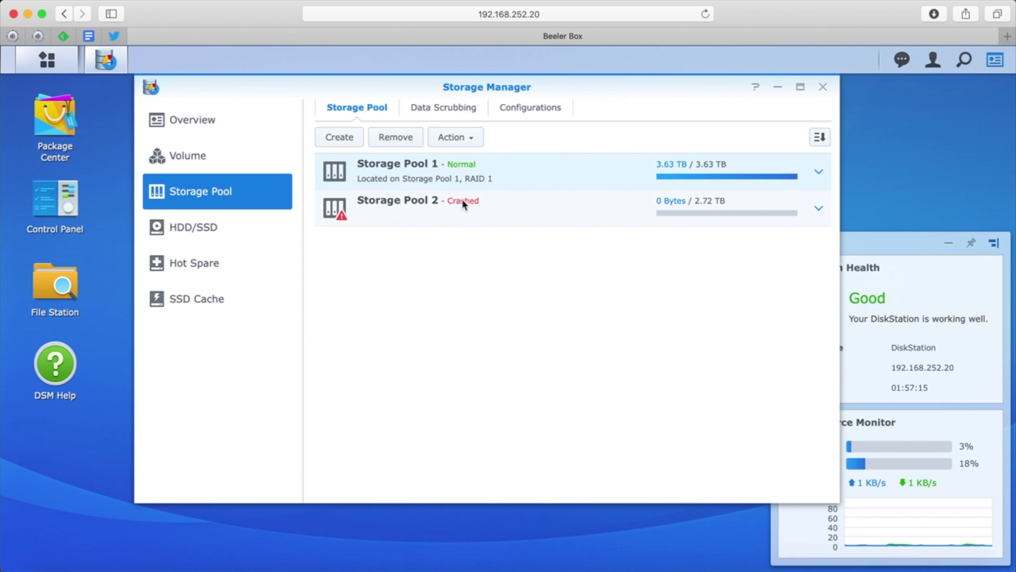
{"action": "left_click", "coordinate": [819, 209]}
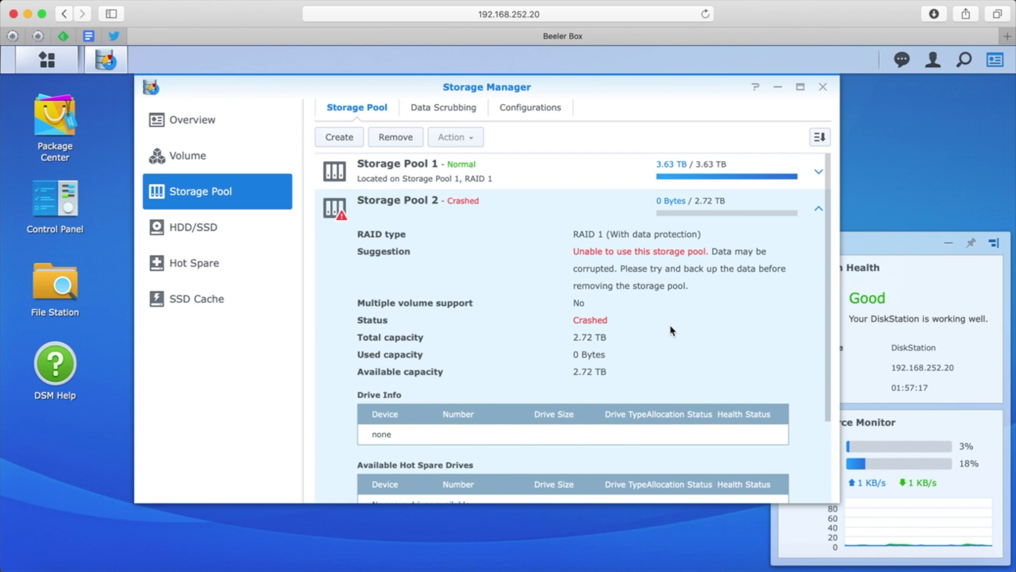
{"action": "scroll", "coordinate": [727, 316], "scroll_direction": "down", "scroll_amount": 4}
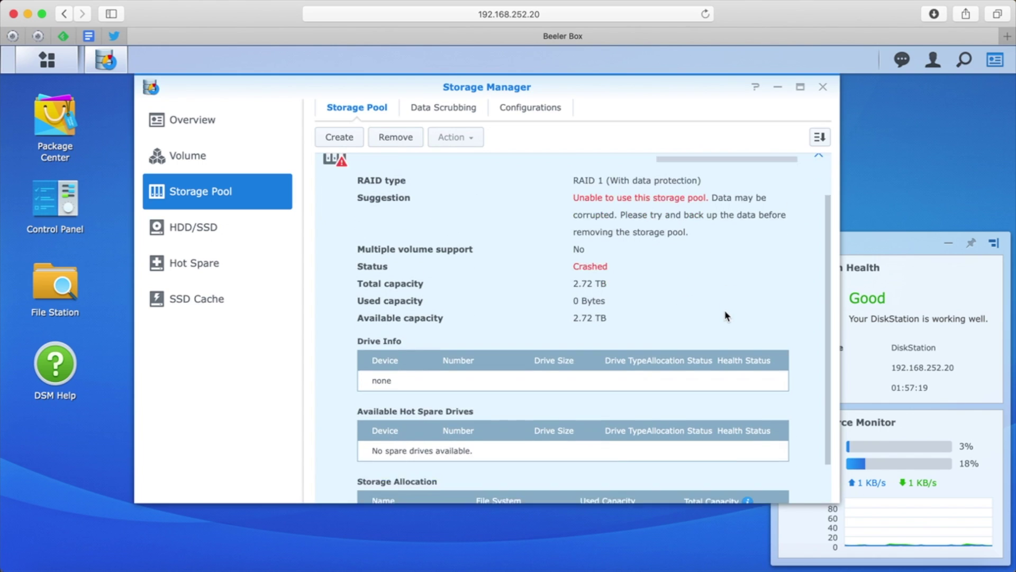
{"action": "scroll", "coordinate": [727, 316], "scroll_direction": "up", "scroll_amount": 4}
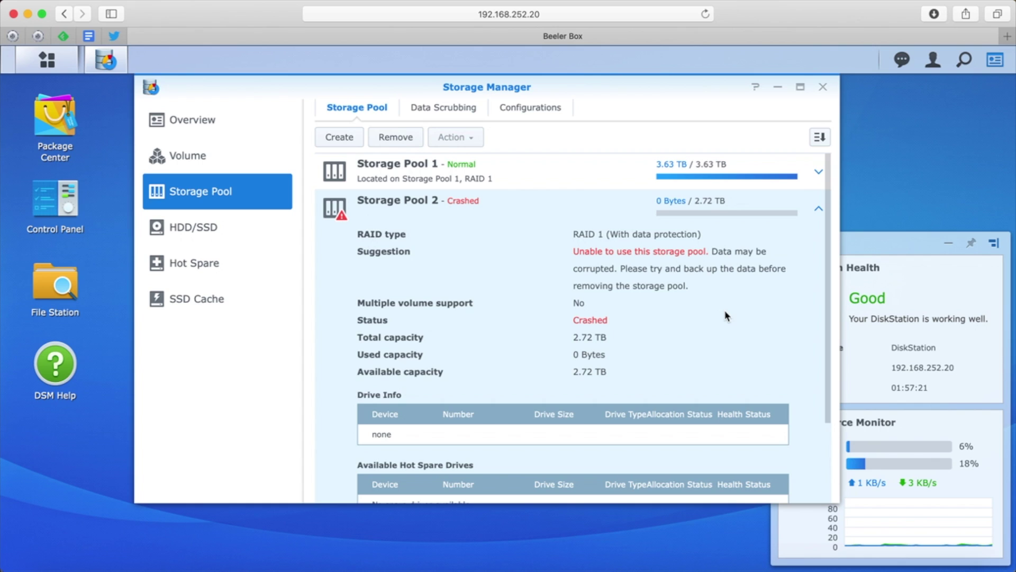
Step: Remove the crashed Storage Pool 2, re-entering the DSM password after the first attempt was rejected
{"action": "left_click", "coordinate": [397, 141]}
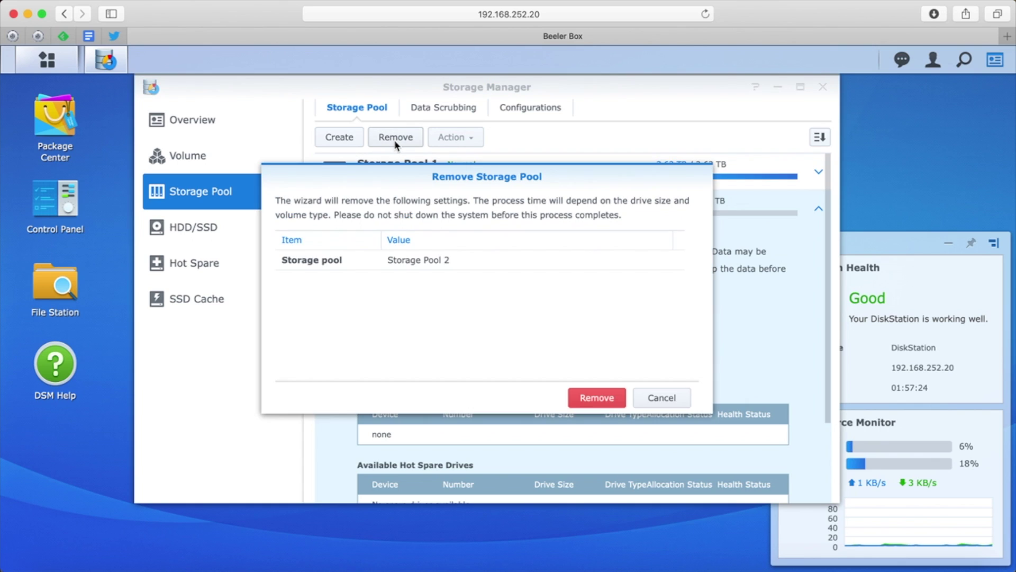
{"action": "left_click", "coordinate": [595, 398]}
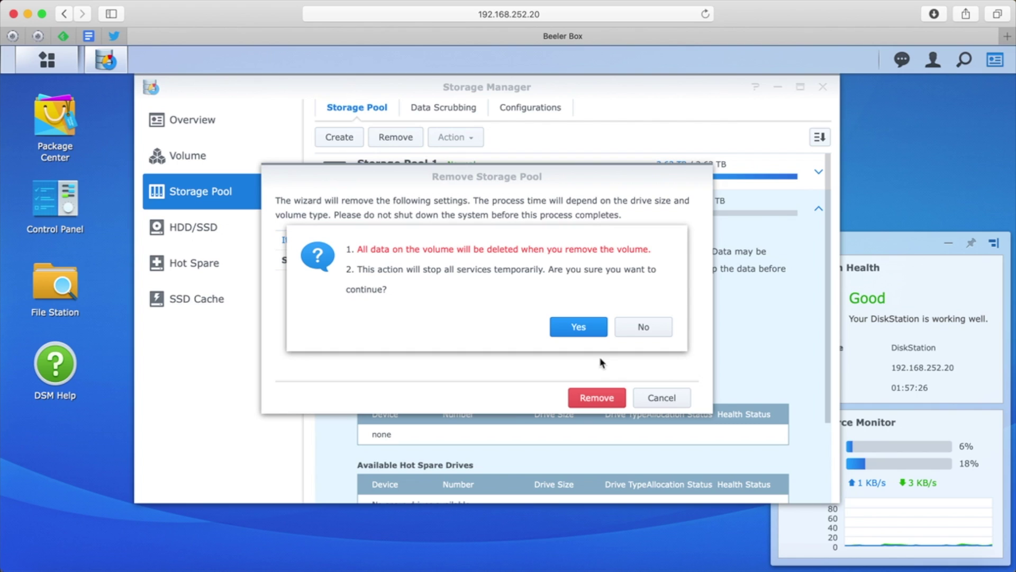
{"action": "left_click", "coordinate": [582, 327]}
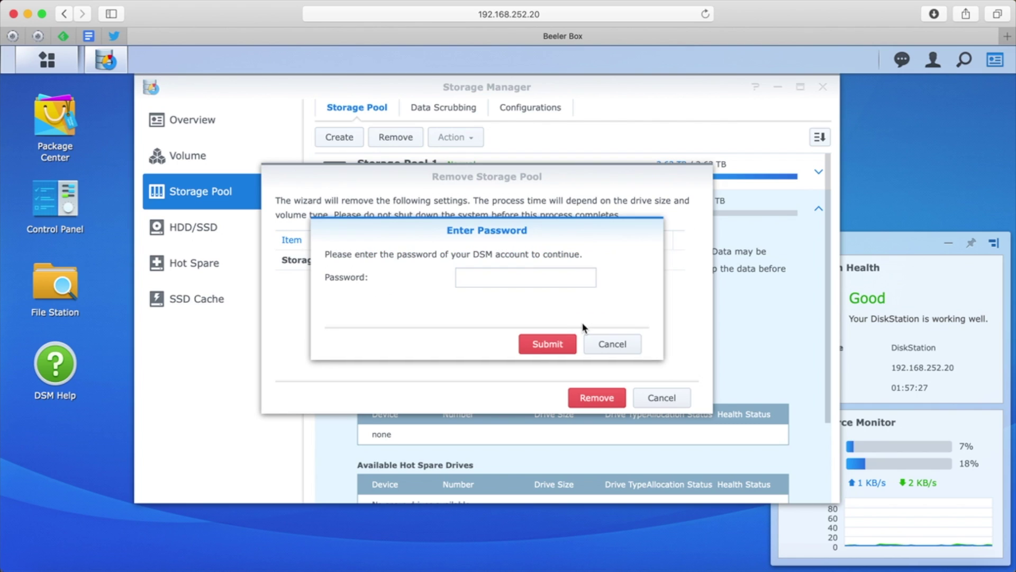
{"action": "left_click", "coordinate": [540, 277]}
{"action": "type", "text": "**********"}
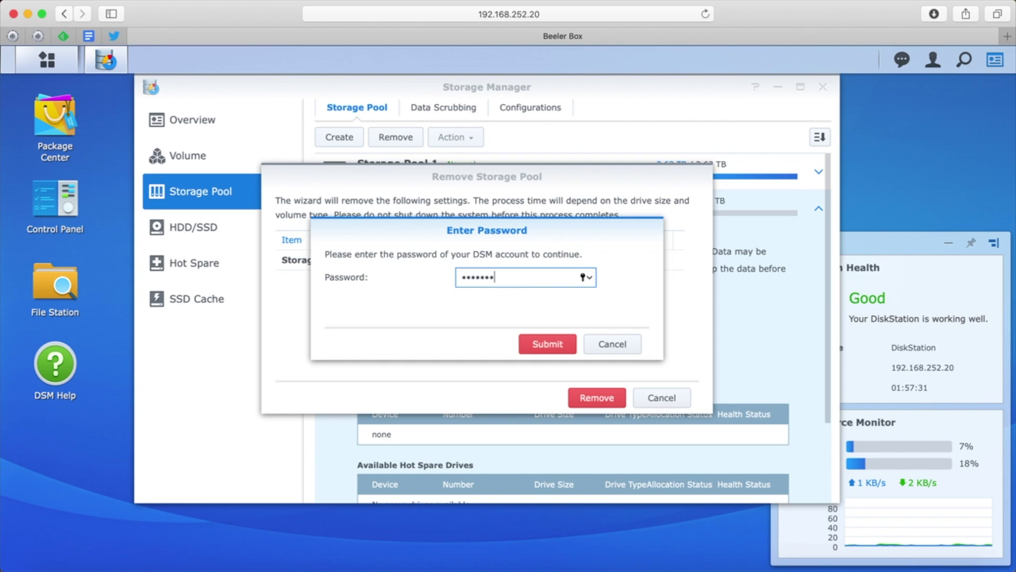
{"action": "left_click", "coordinate": [544, 343]}
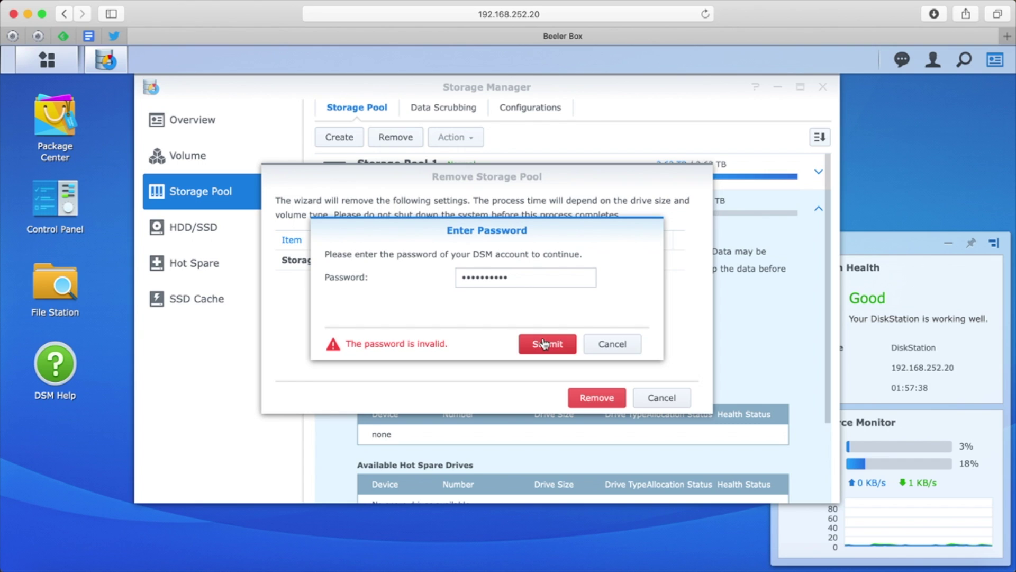
{"action": "left_click", "coordinate": [542, 281]}
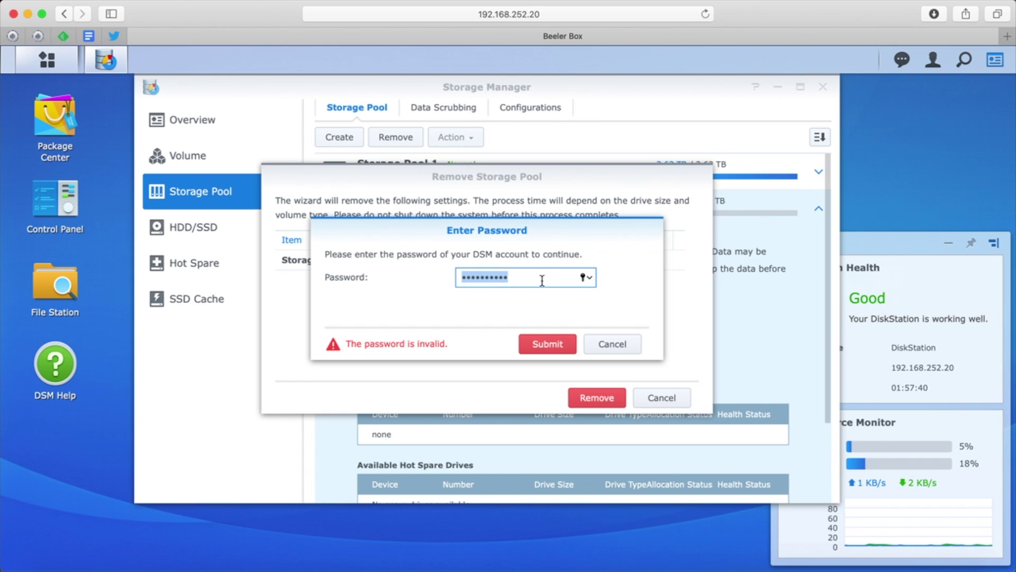
{"action": "type", "text": "••••••••••"}
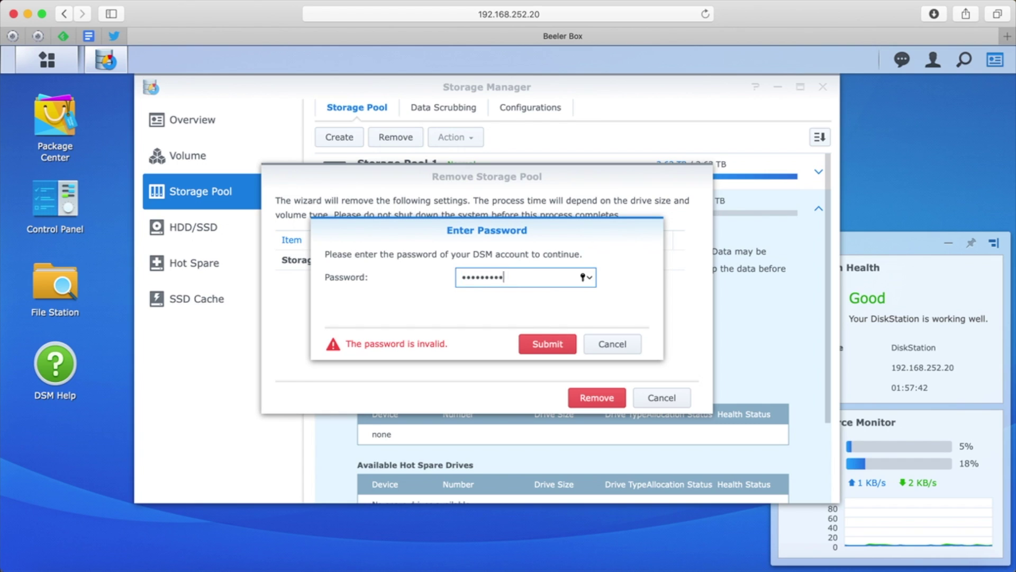
{"action": "left_click", "coordinate": [536, 344]}
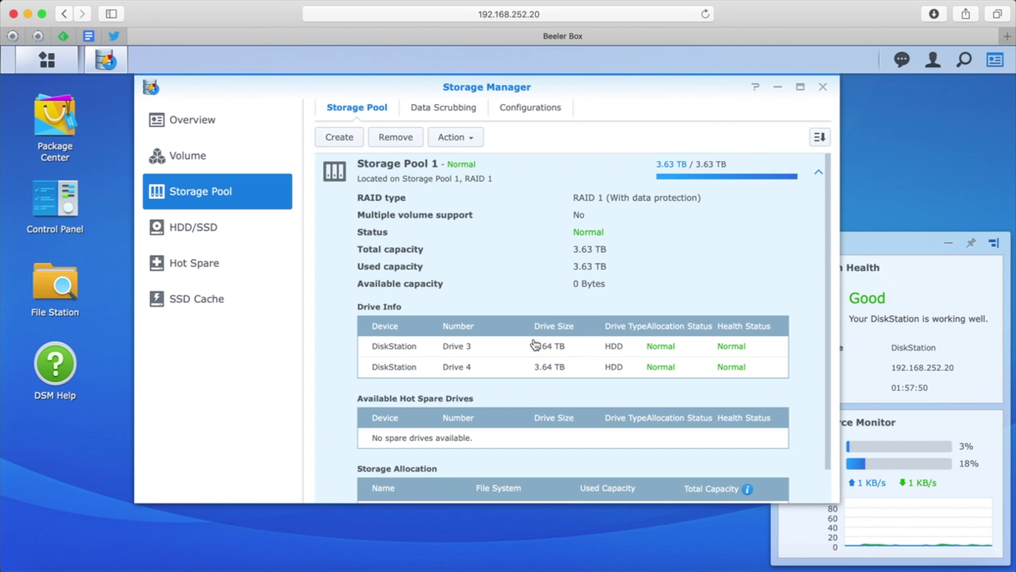
{"action": "left_click", "coordinate": [818, 173]}
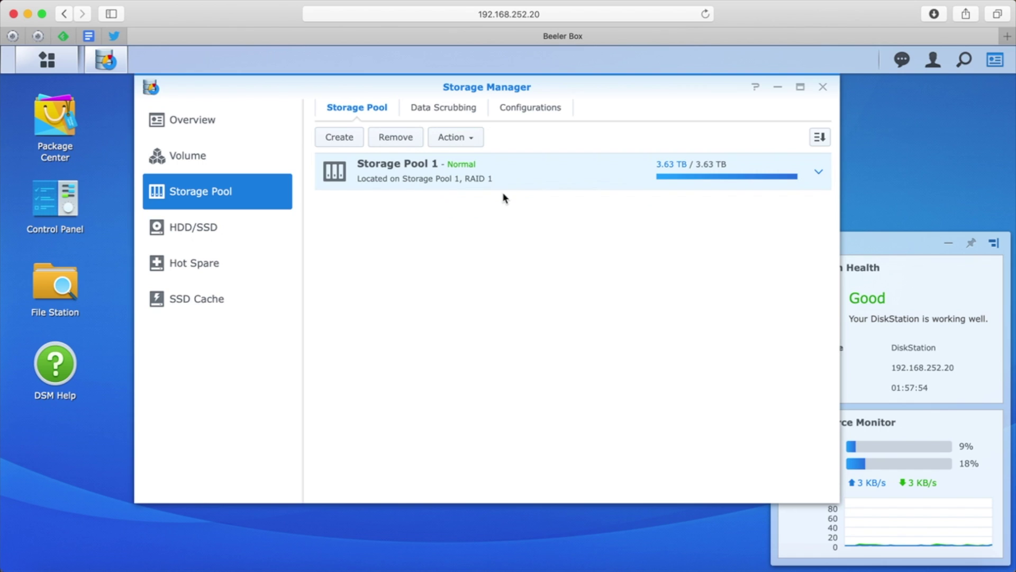
{"action": "left_click", "coordinate": [197, 129]}
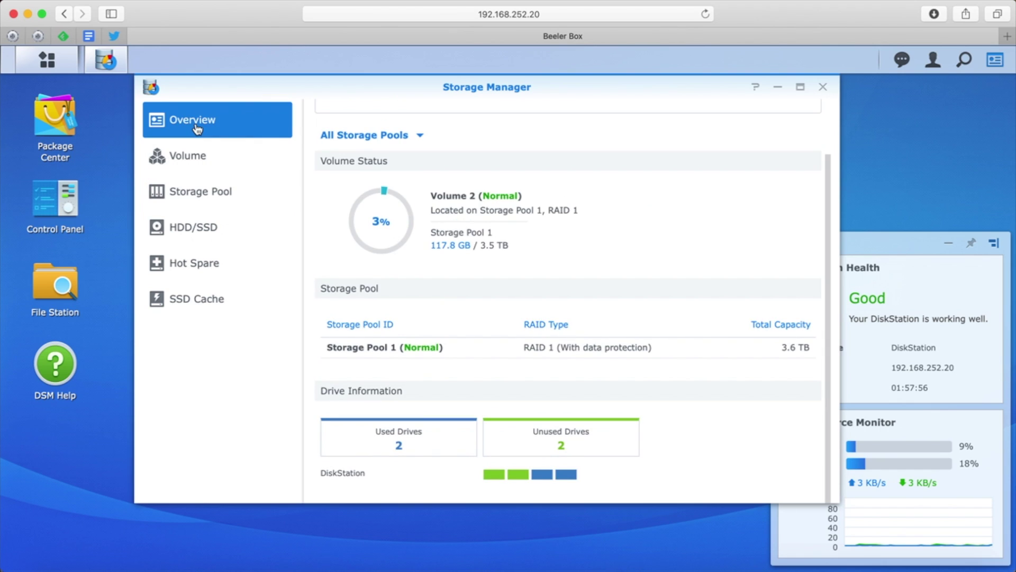
{"action": "scroll", "coordinate": [551, 256], "scroll_direction": "up", "scroll_amount": 2}
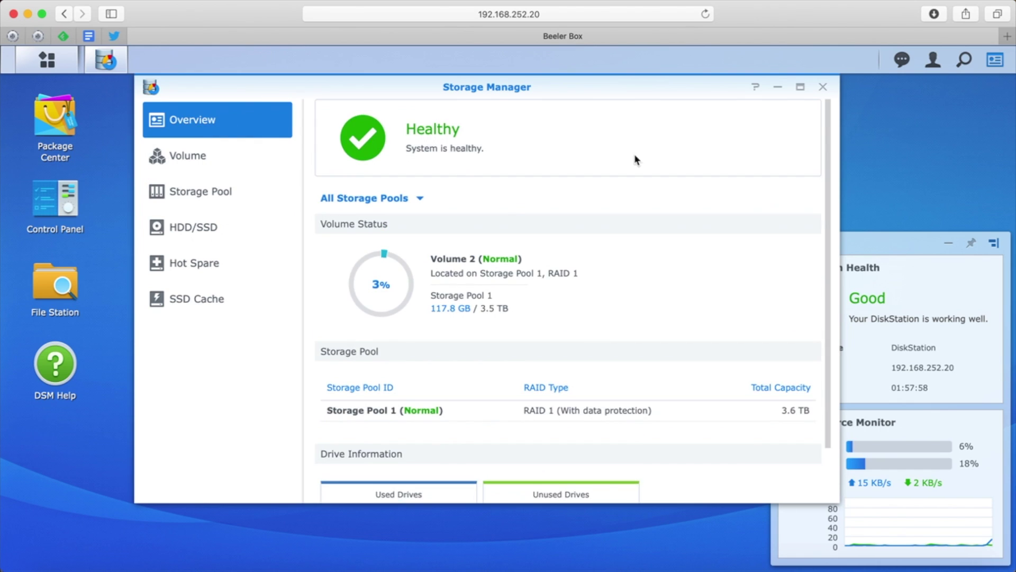
{"action": "scroll", "coordinate": [663, 182], "scroll_direction": "down", "scroll_amount": 2}
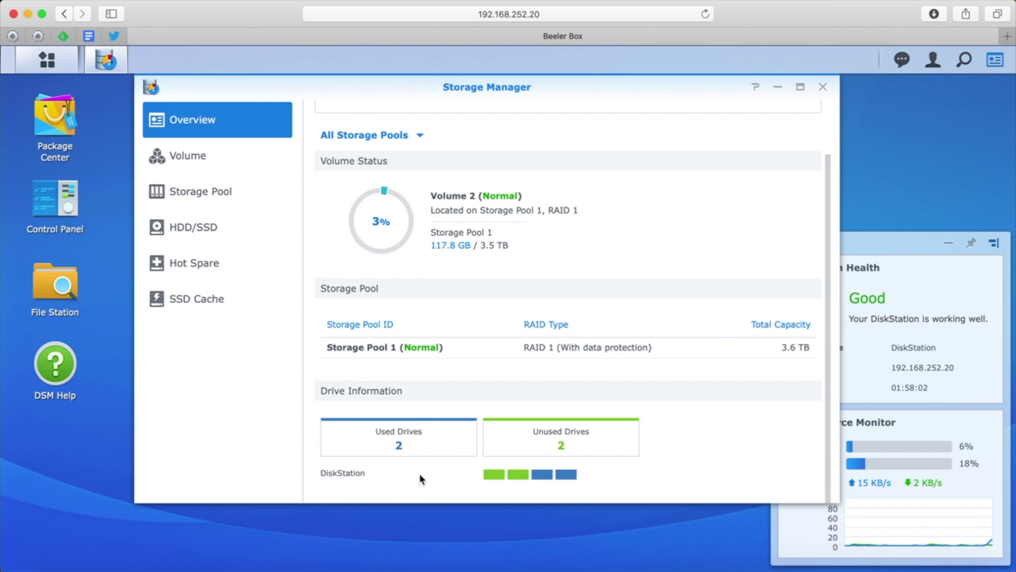
{"action": "scroll", "coordinate": [731, 233], "scroll_direction": "up", "scroll_amount": 2}
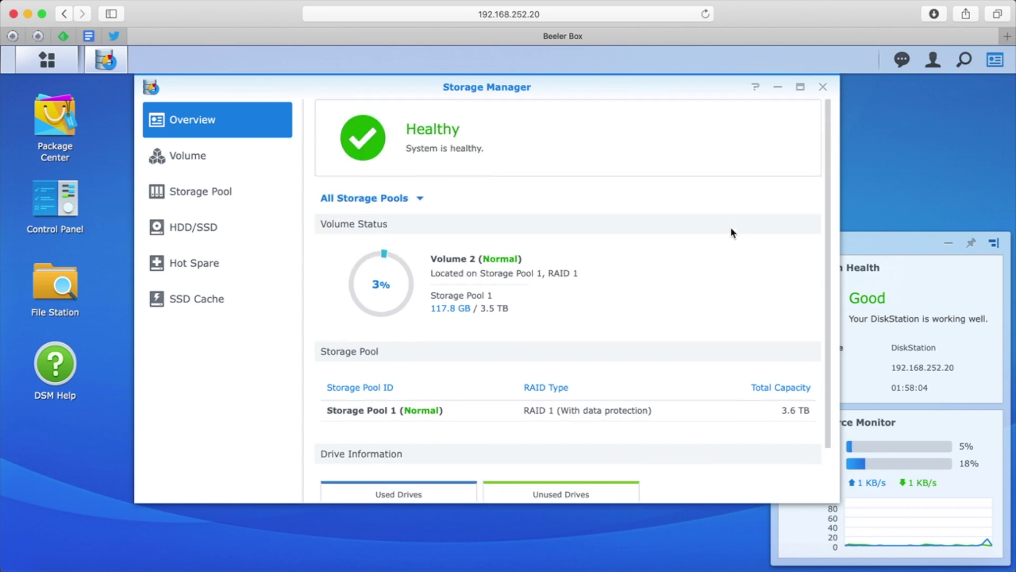
{"action": "left_click", "coordinate": [189, 164]}
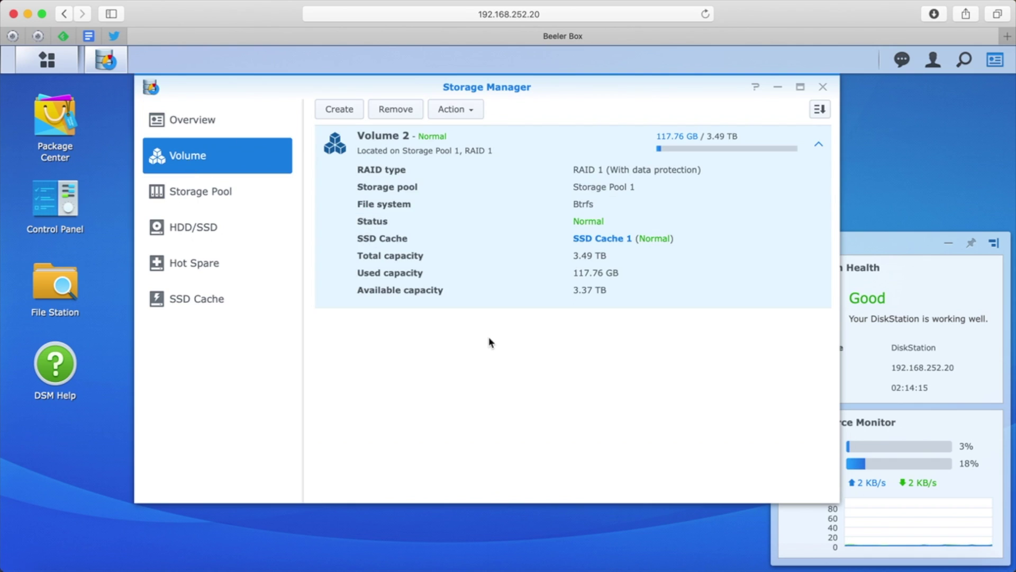
{"action": "left_click", "coordinate": [232, 197]}
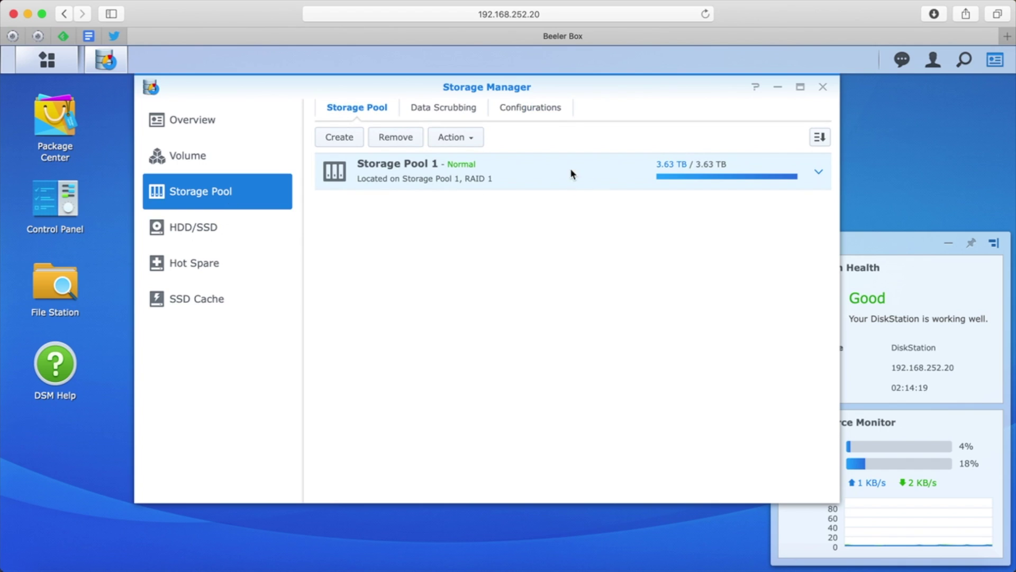
{"action": "left_click", "coordinate": [476, 140]}
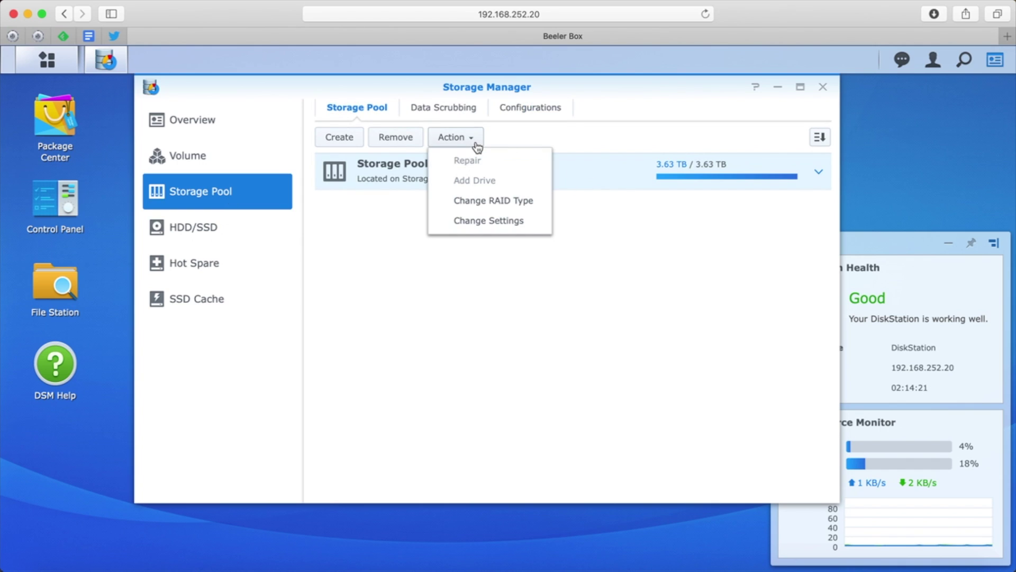
Step: Convert Storage Pool 1 to RAID 5 by adding Drive 2, accepting the data-erase warning, and apply
{"action": "left_click", "coordinate": [469, 203]}
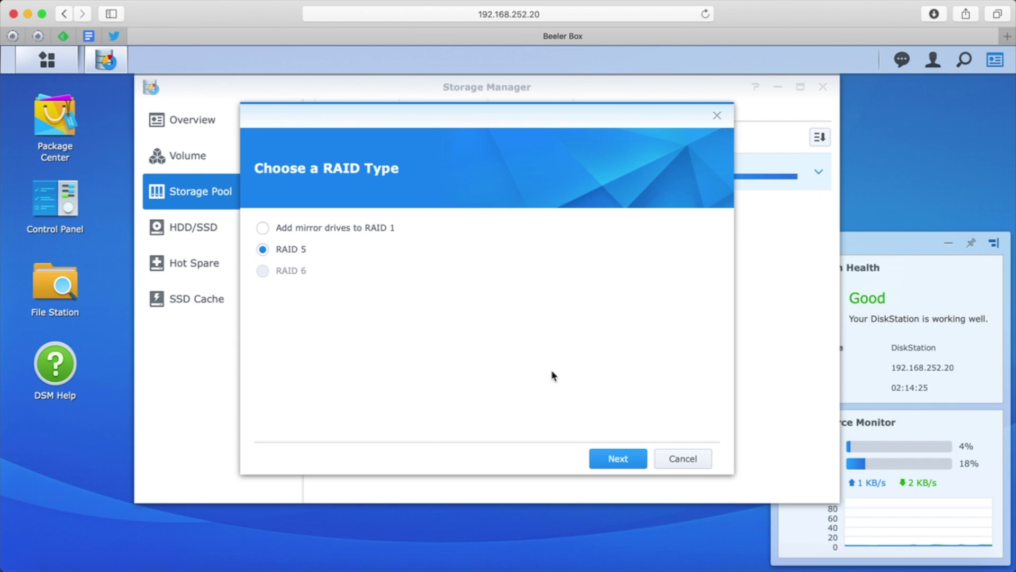
{"action": "left_click", "coordinate": [617, 460]}
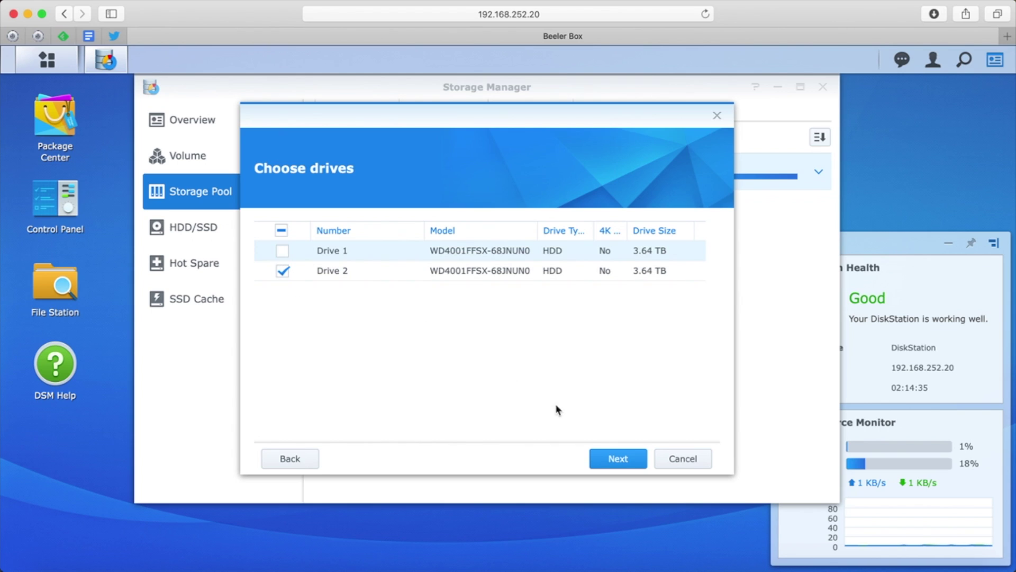
{"action": "left_click", "coordinate": [617, 460]}
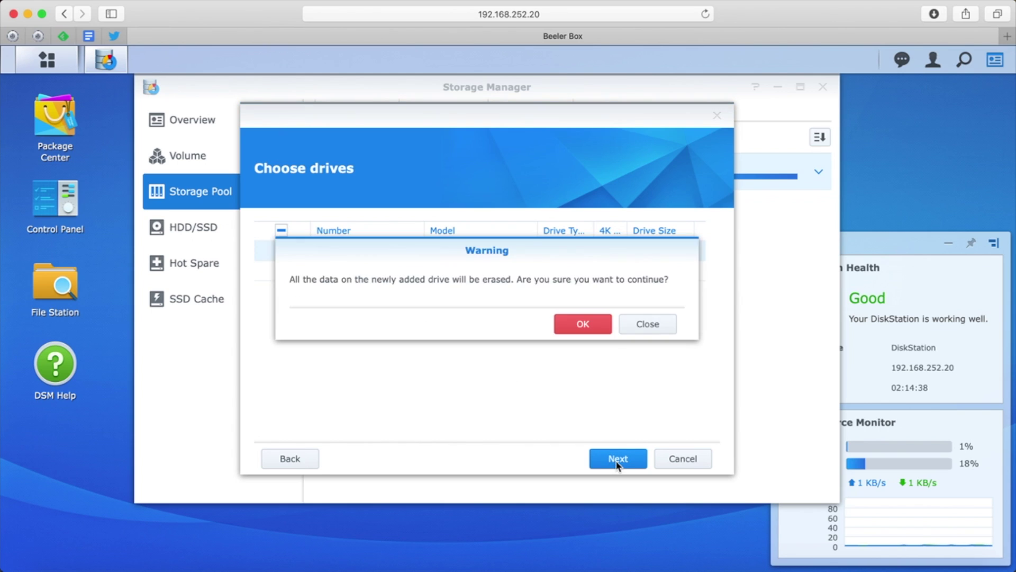
{"action": "left_click", "coordinate": [589, 328]}
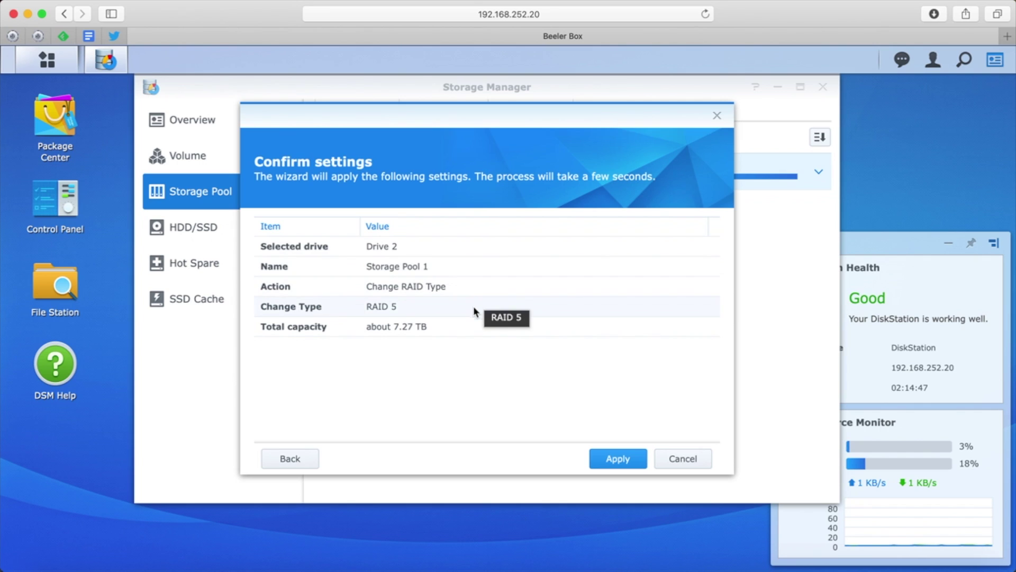
{"action": "left_click", "coordinate": [614, 460]}
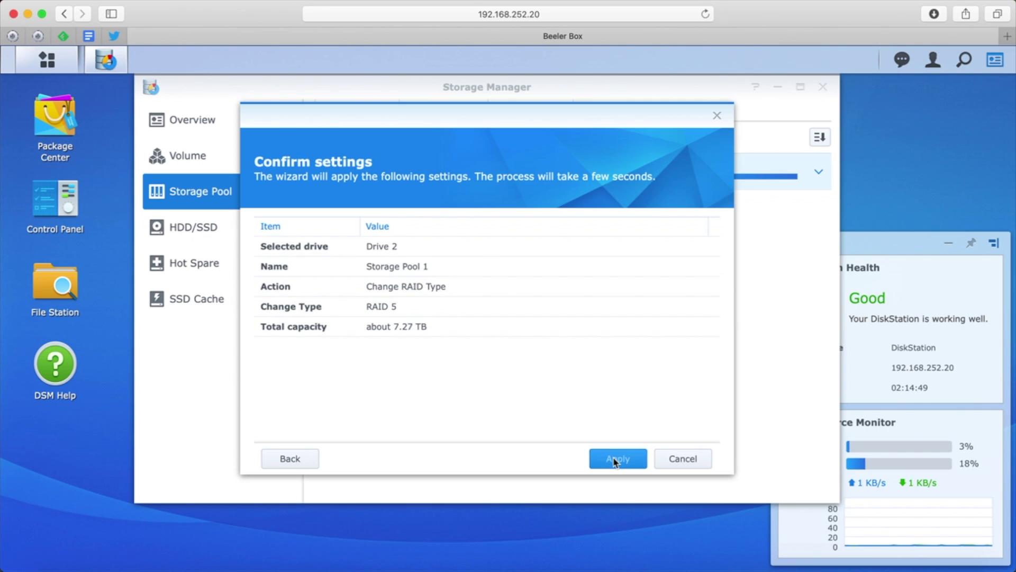